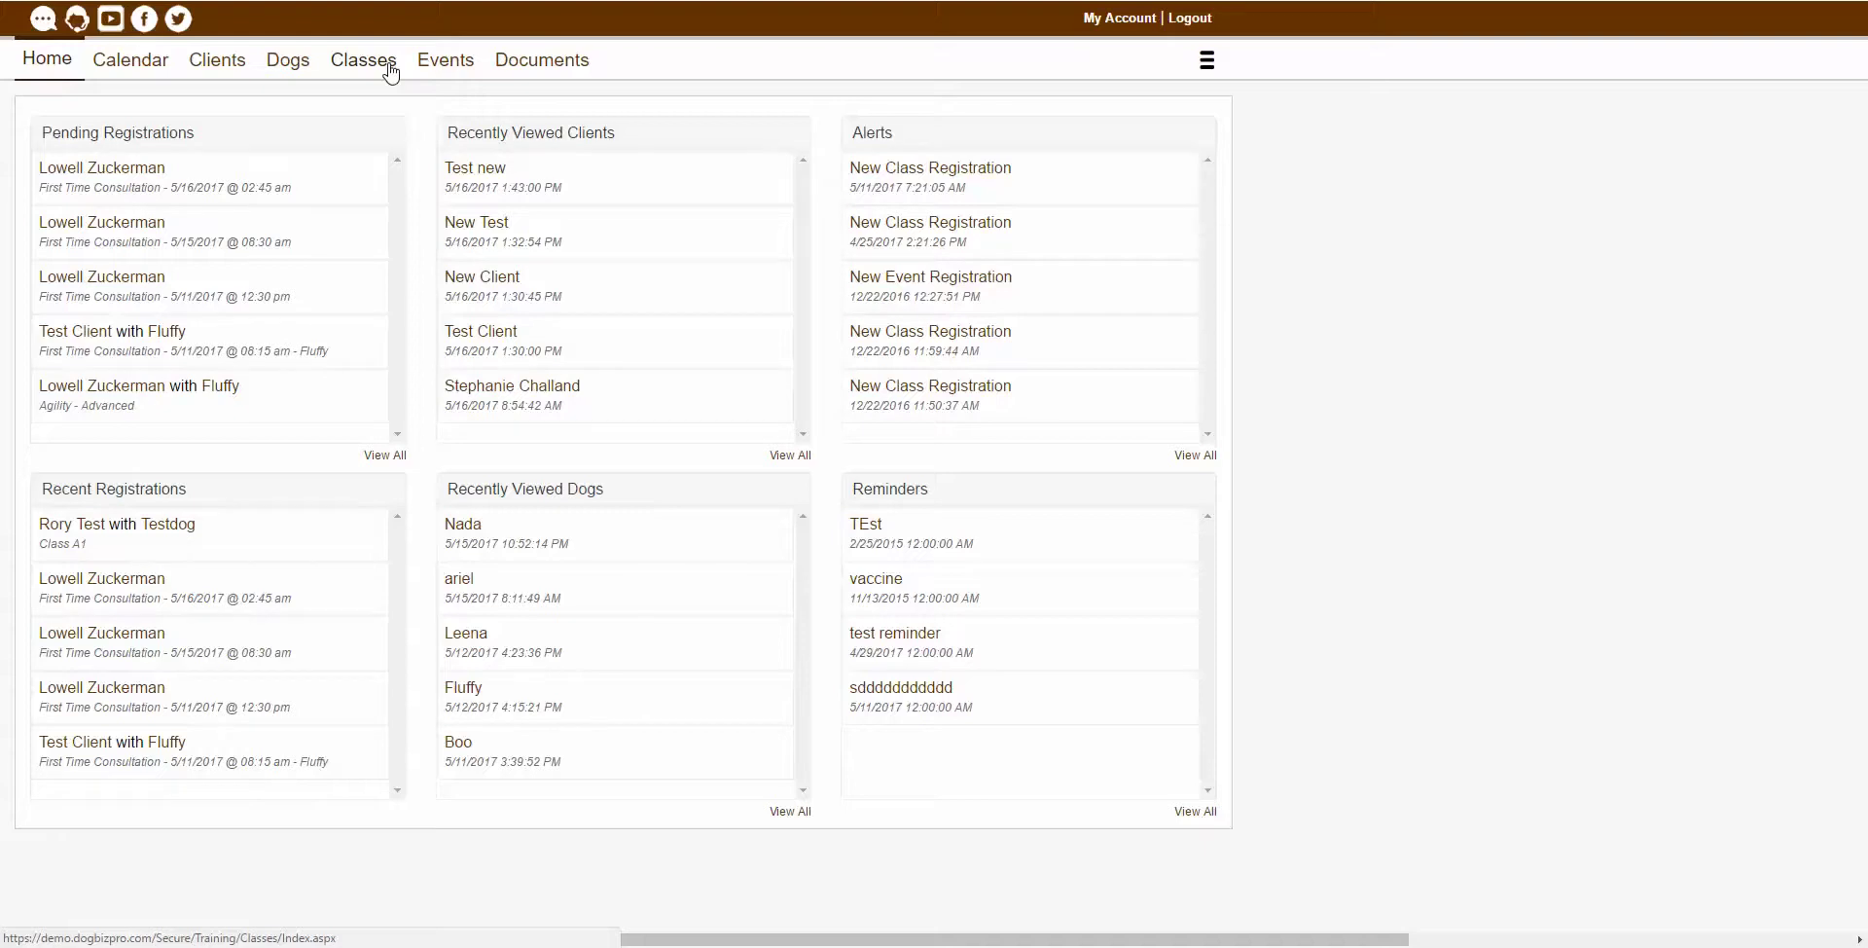
Step: Search the current standard classes and open the details of Class A1
click(390, 66)
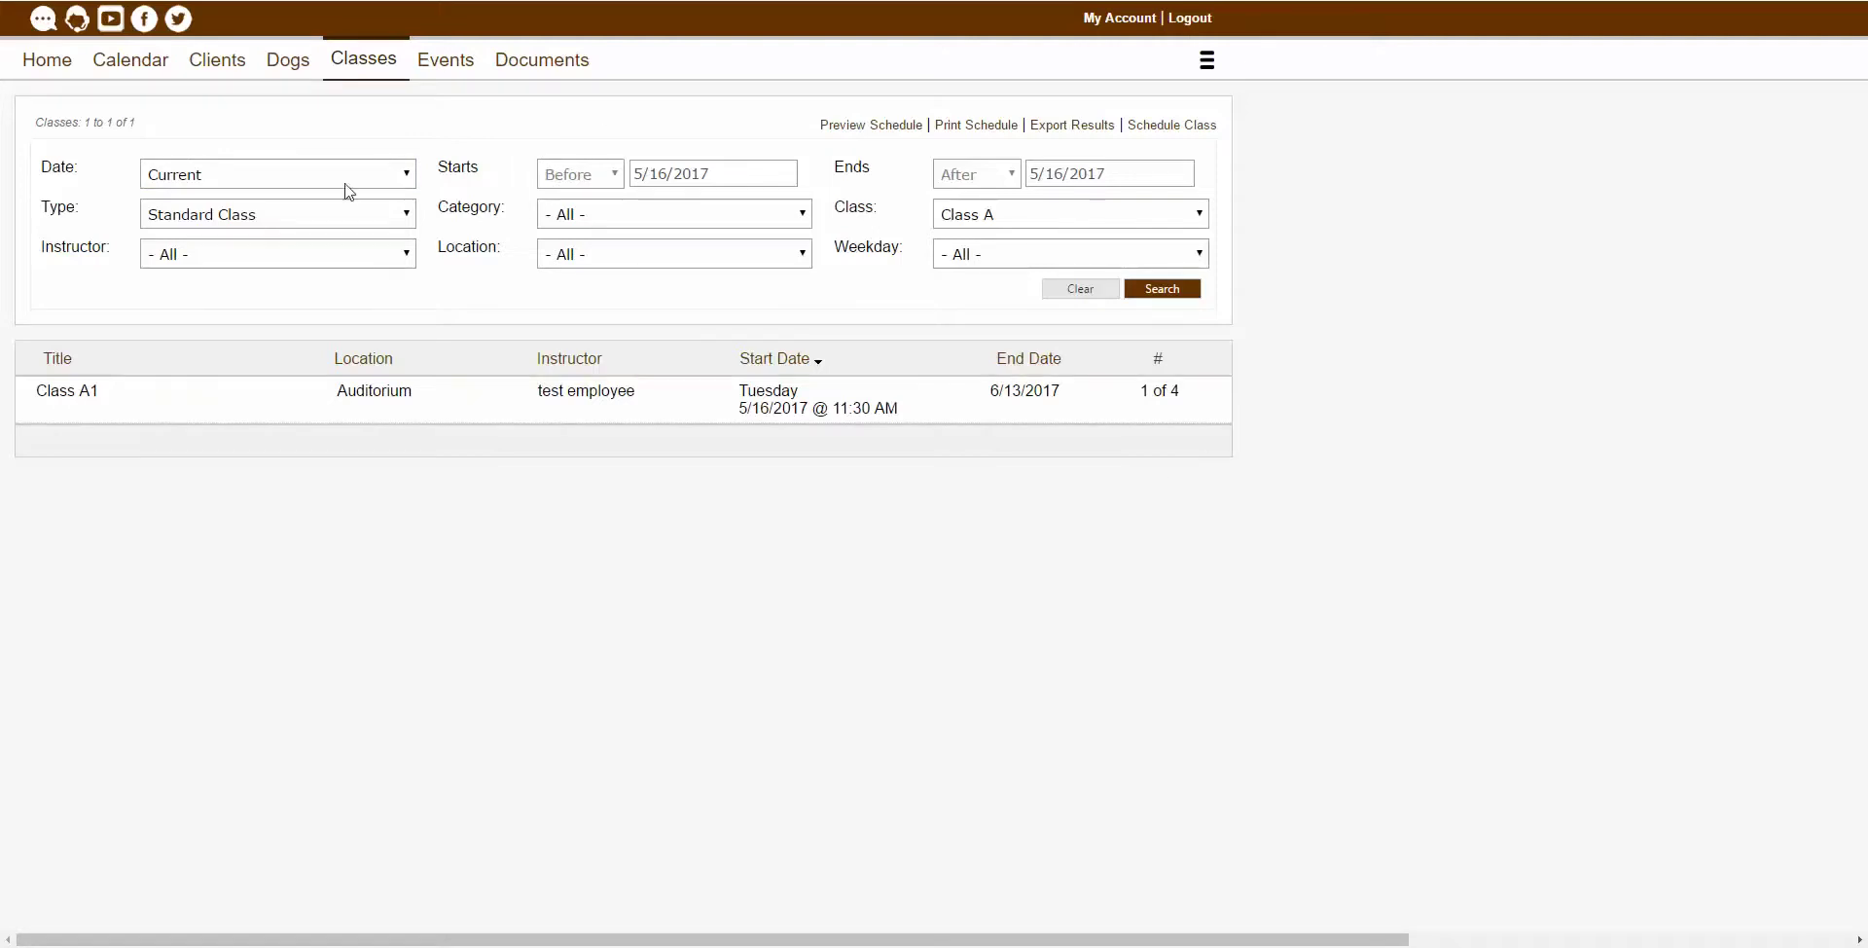
click(1164, 290)
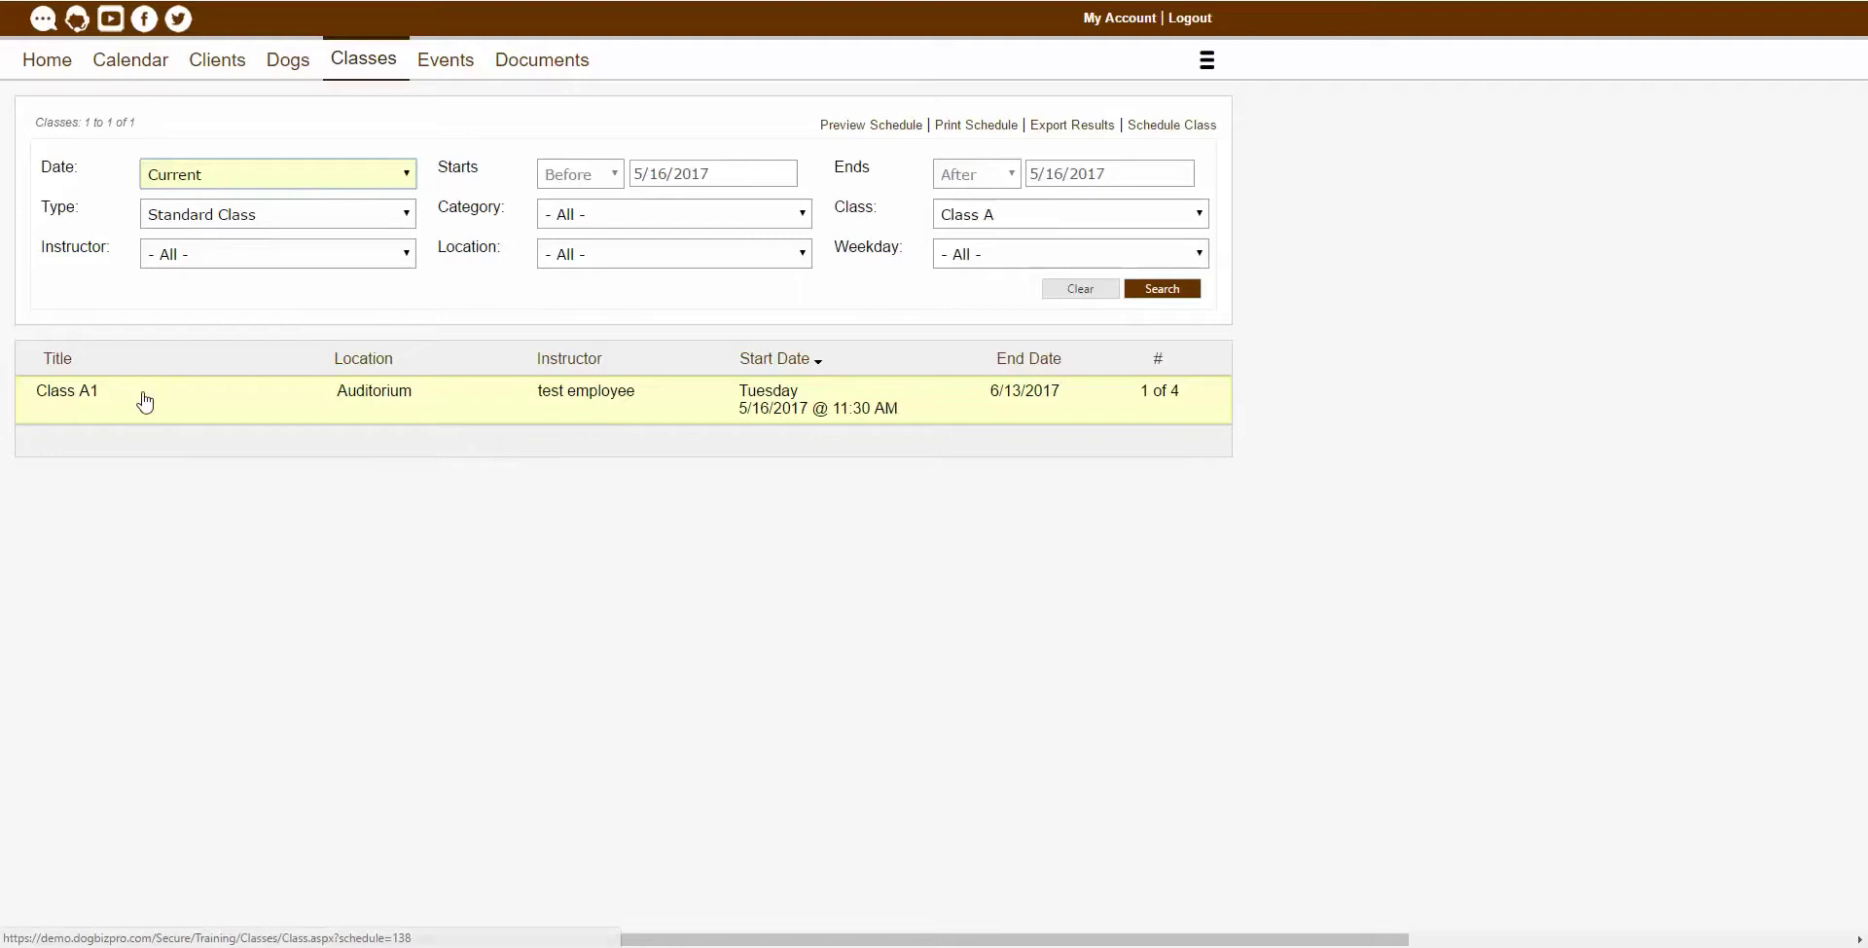
click(95, 407)
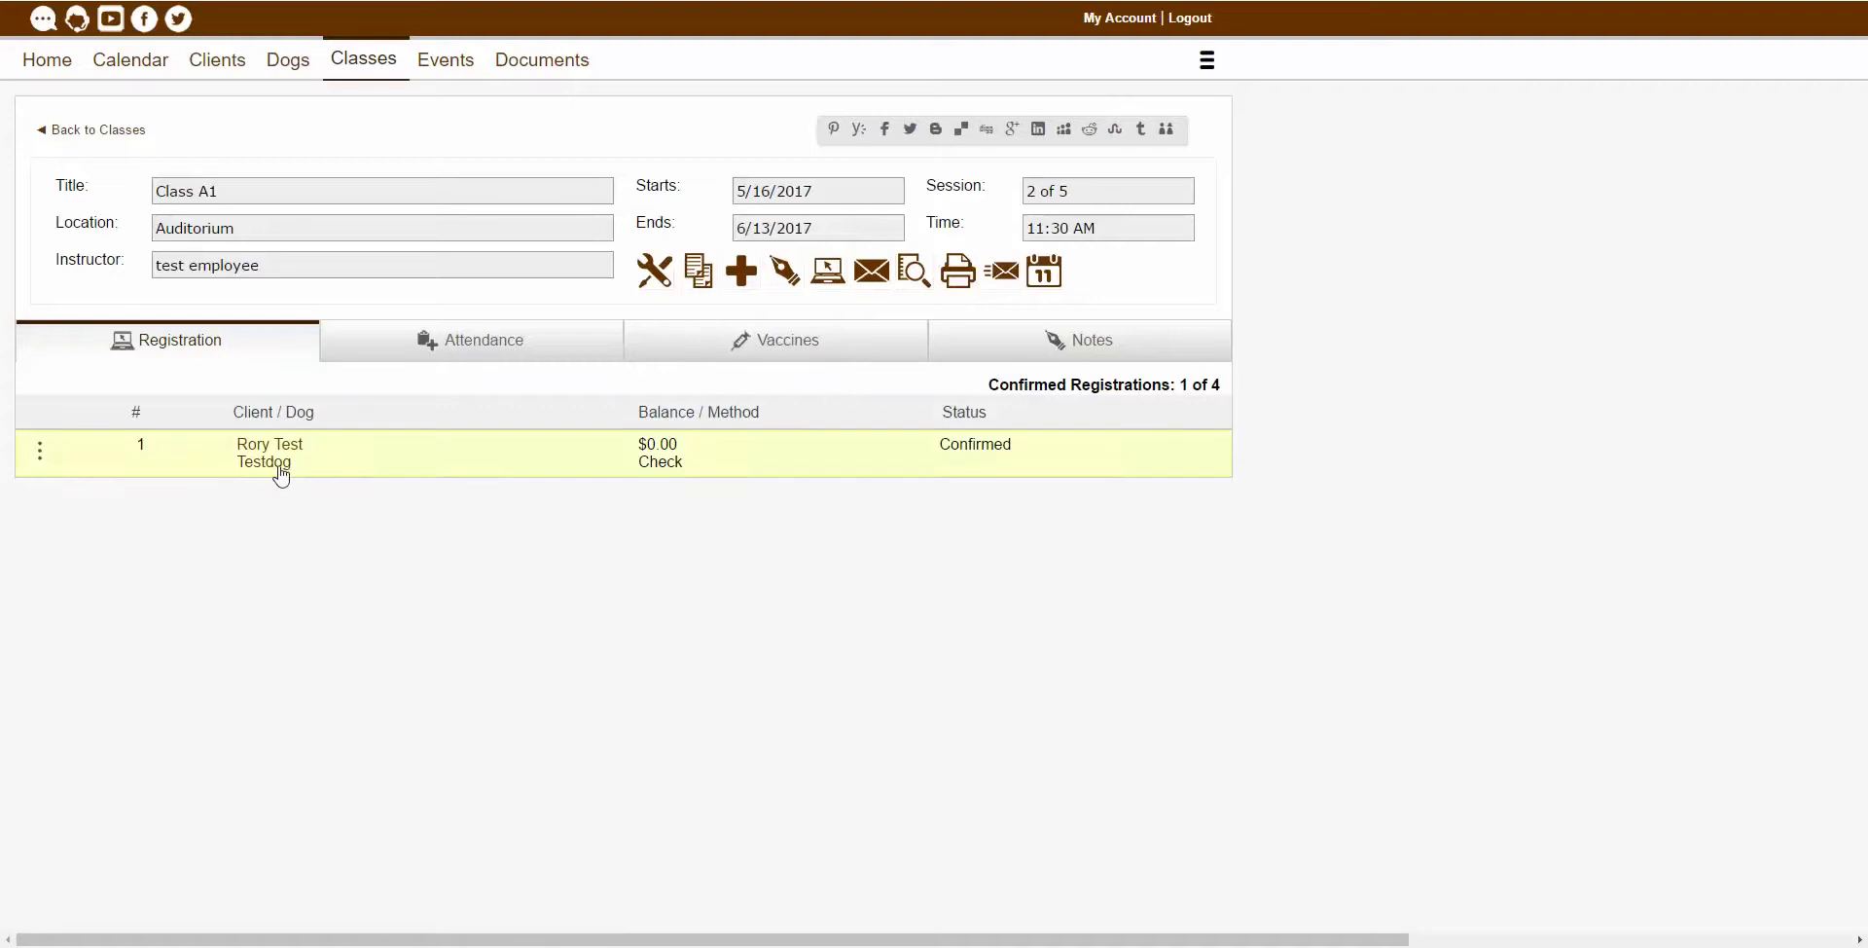
mouse_move(276, 468)
Step: Start a new dog registration for Class A1 and select the test client by searching for "new"
click(742, 276)
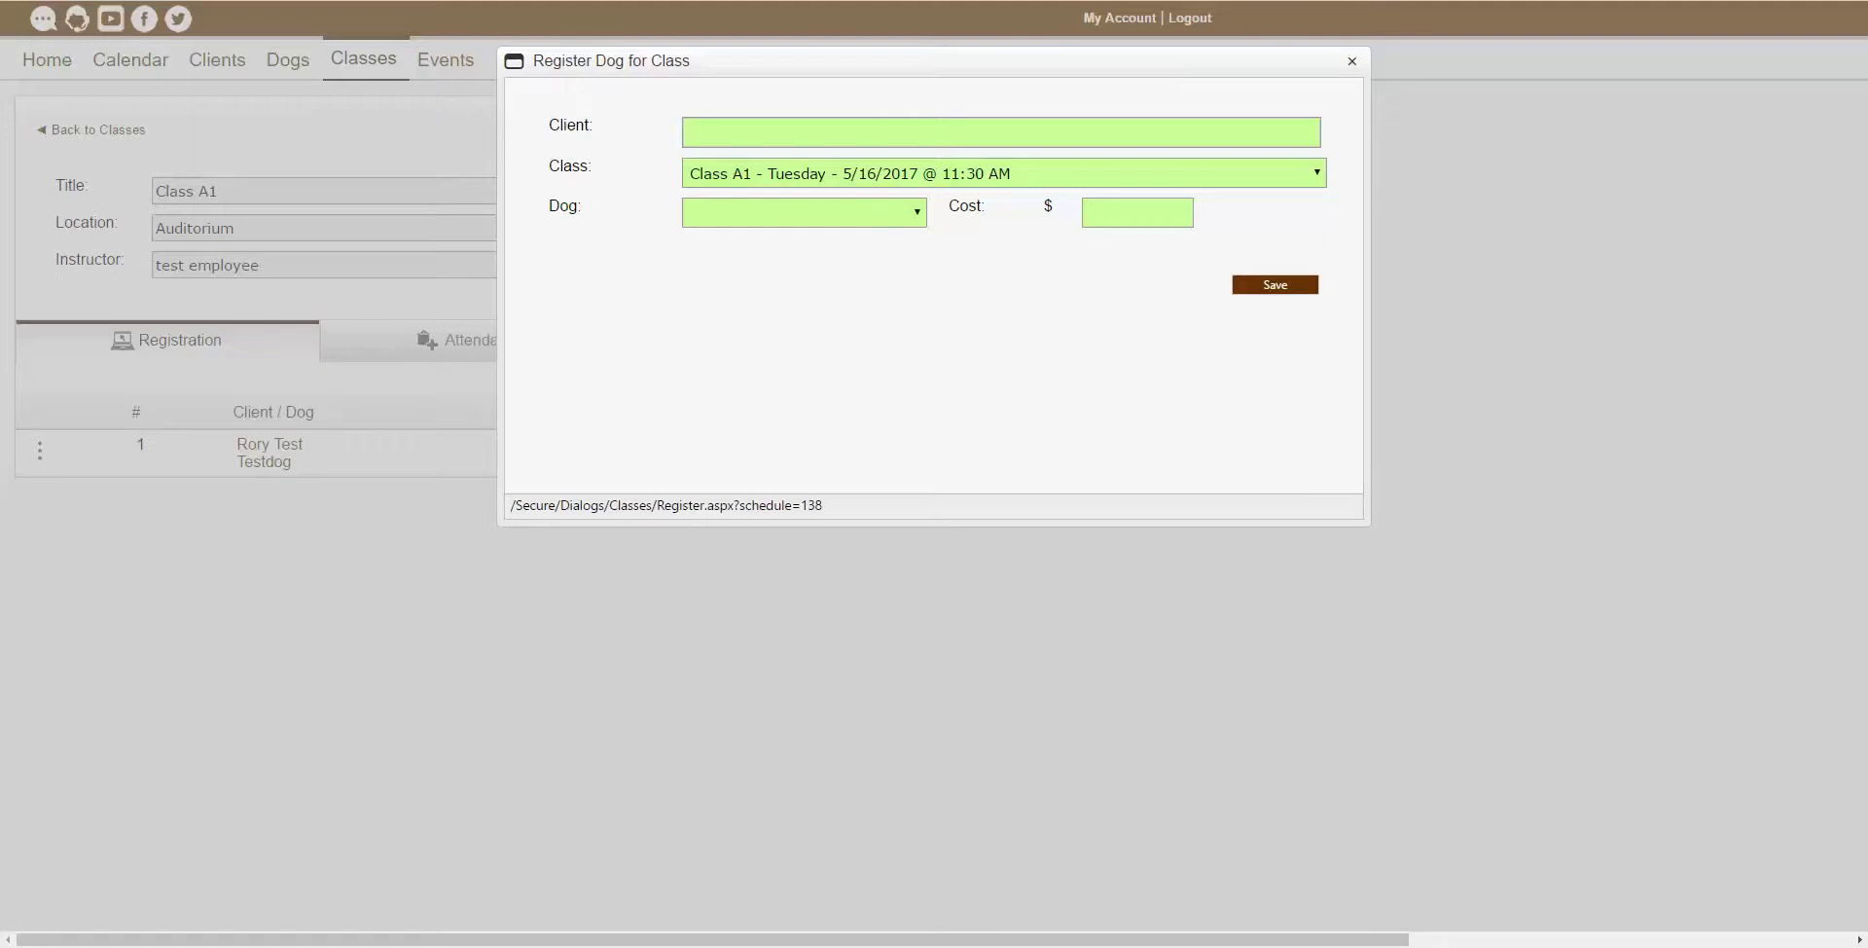
click(891, 144)
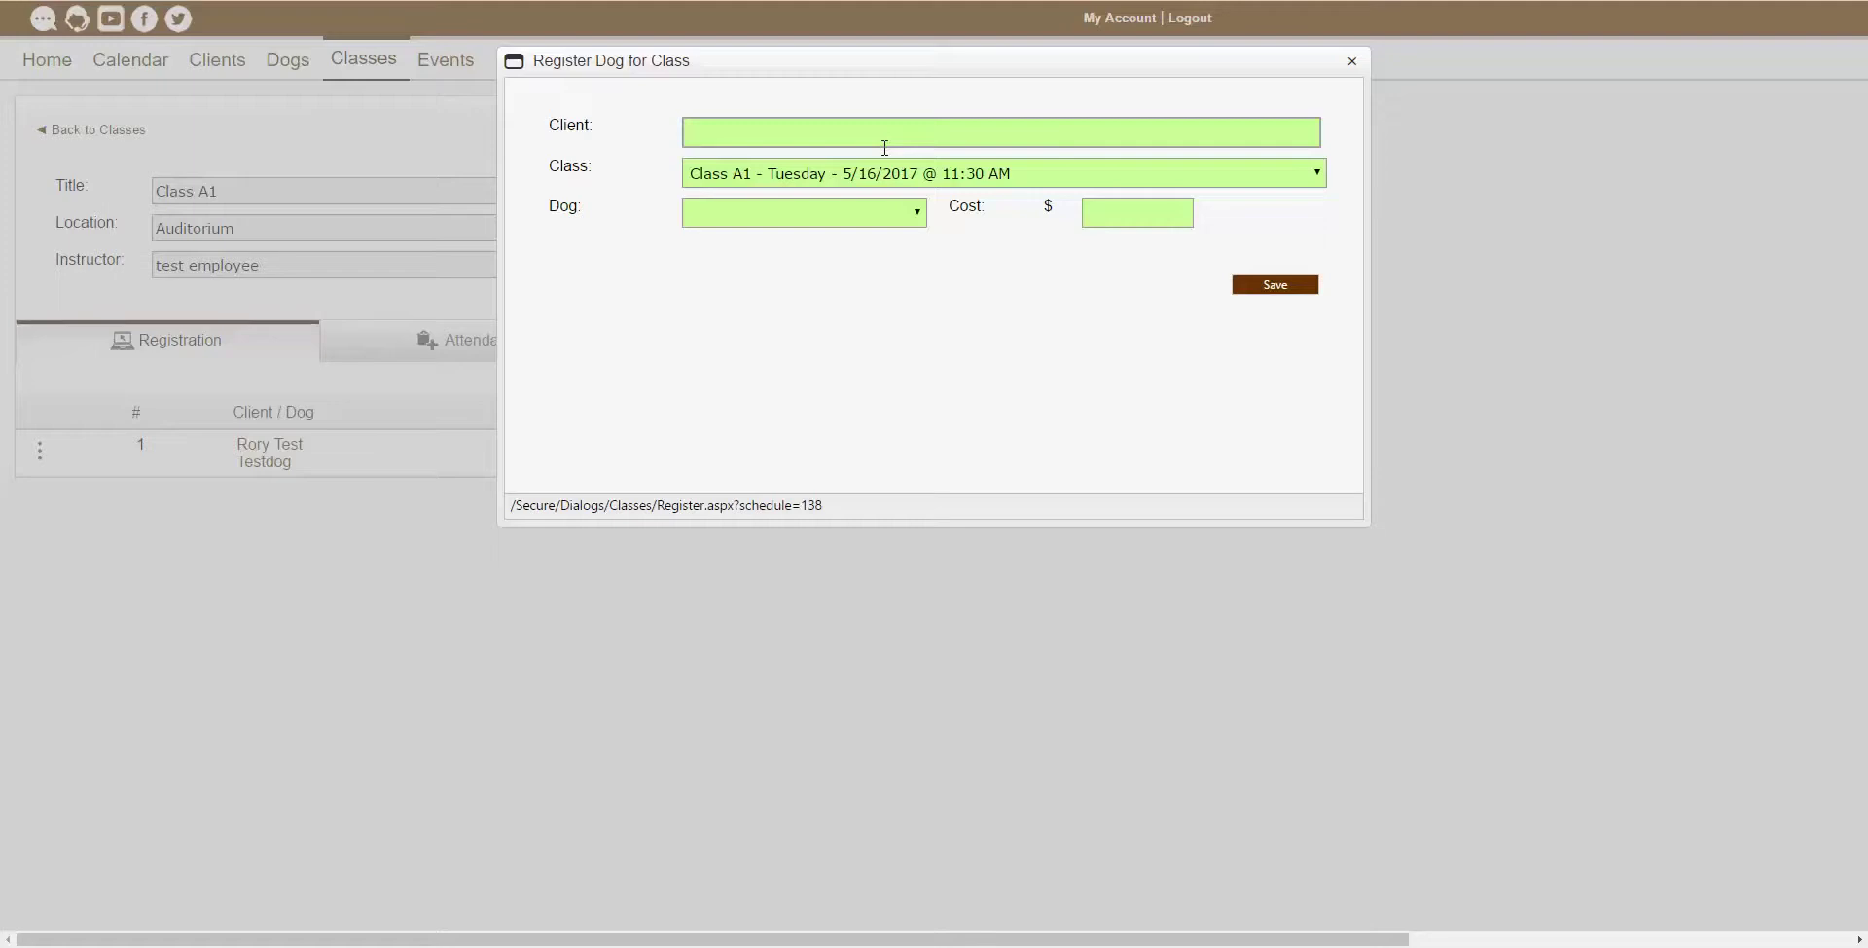
click(869, 143)
text(new)
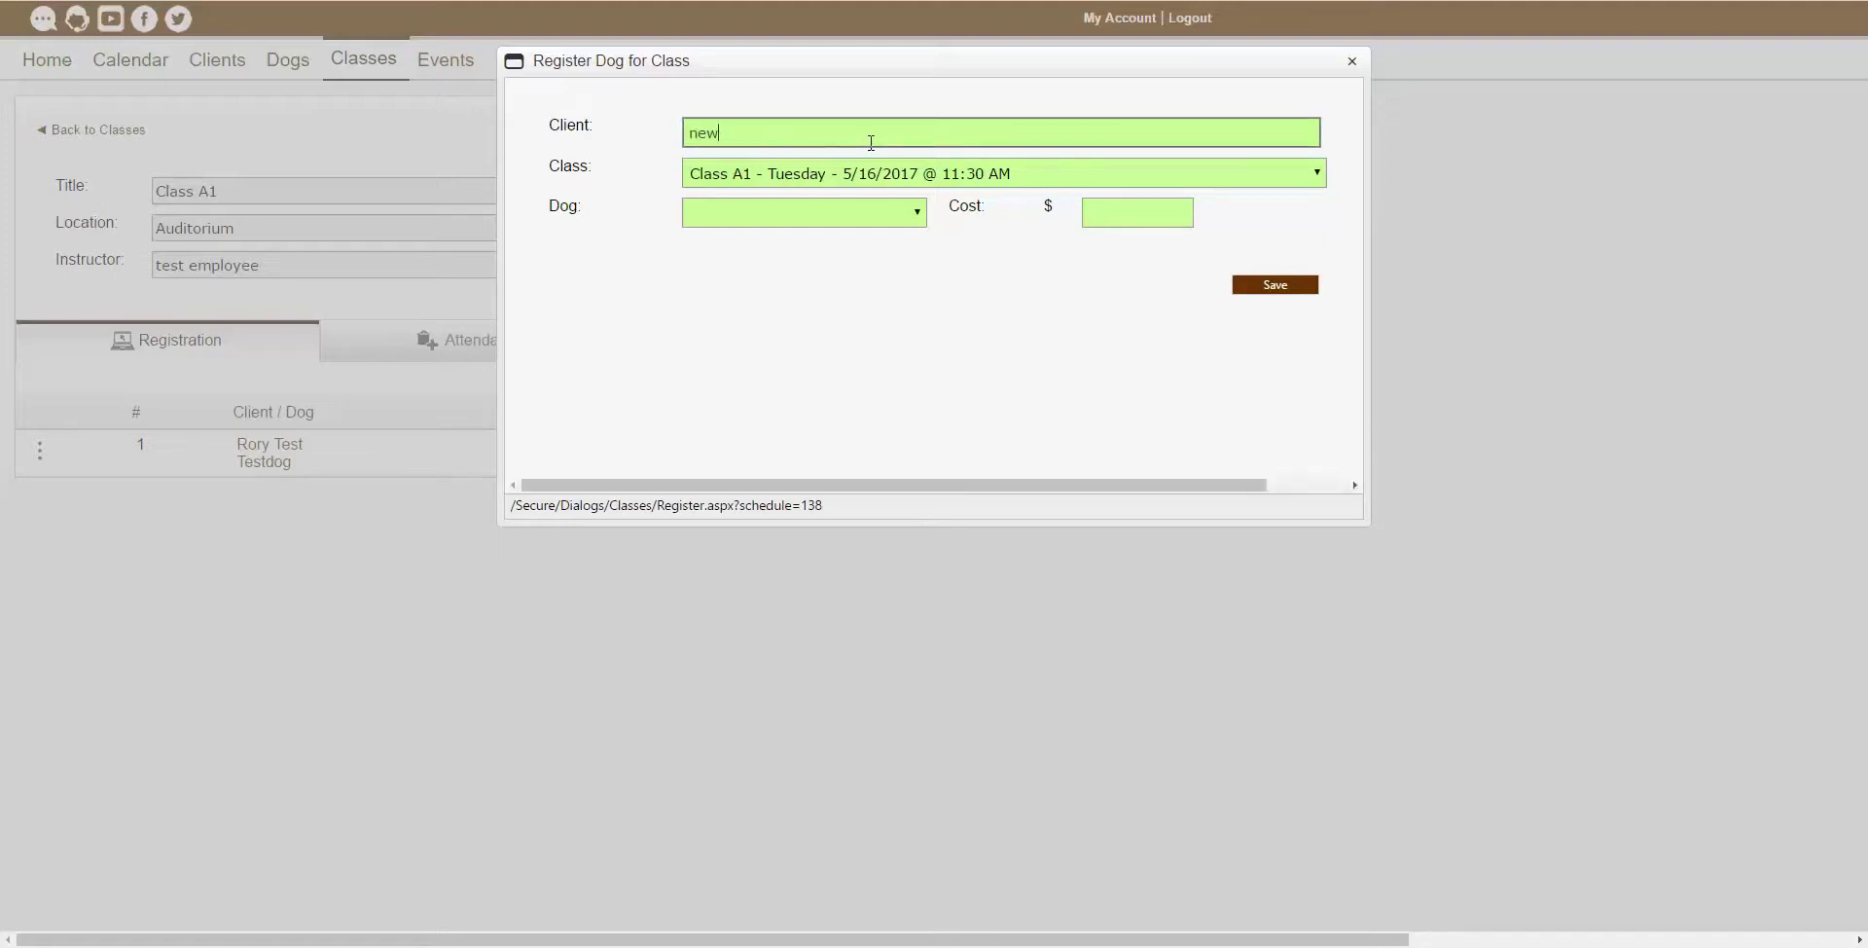
click(817, 216)
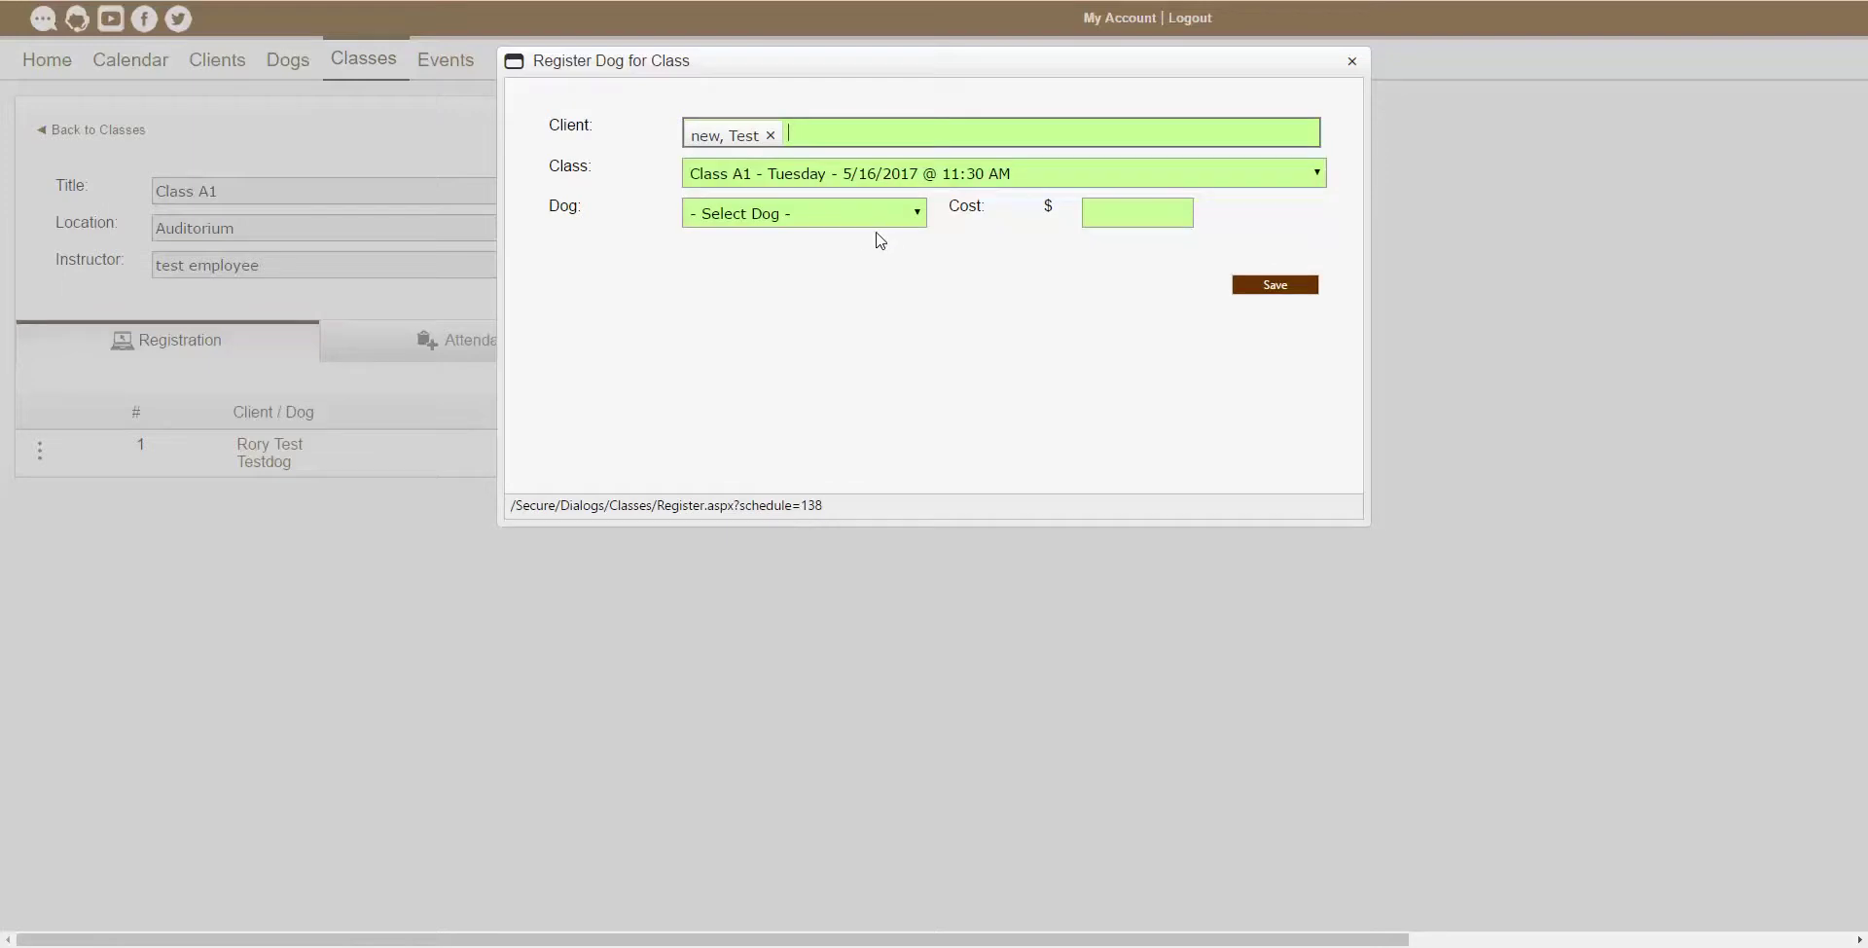
Step: Try the class "Adolescent-Adult Dog I - Saturday @ 9:30 AM" for the registration and return it to Class A1
click(1016, 183)
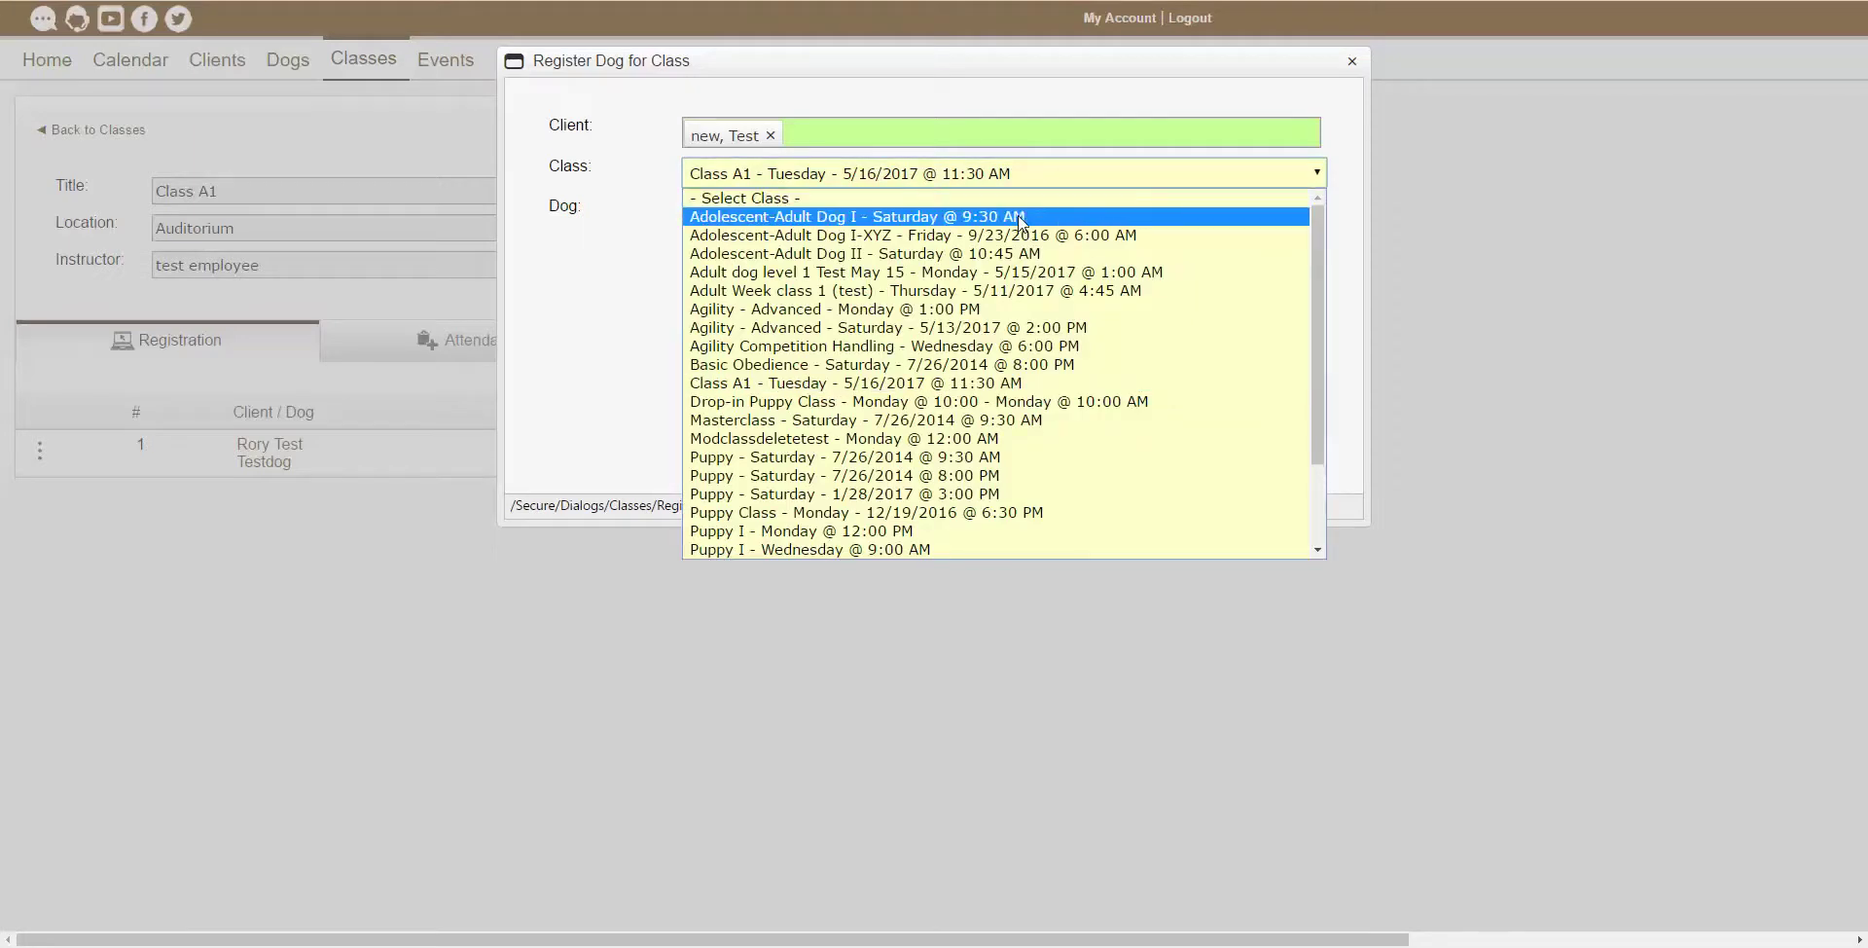
click(1020, 218)
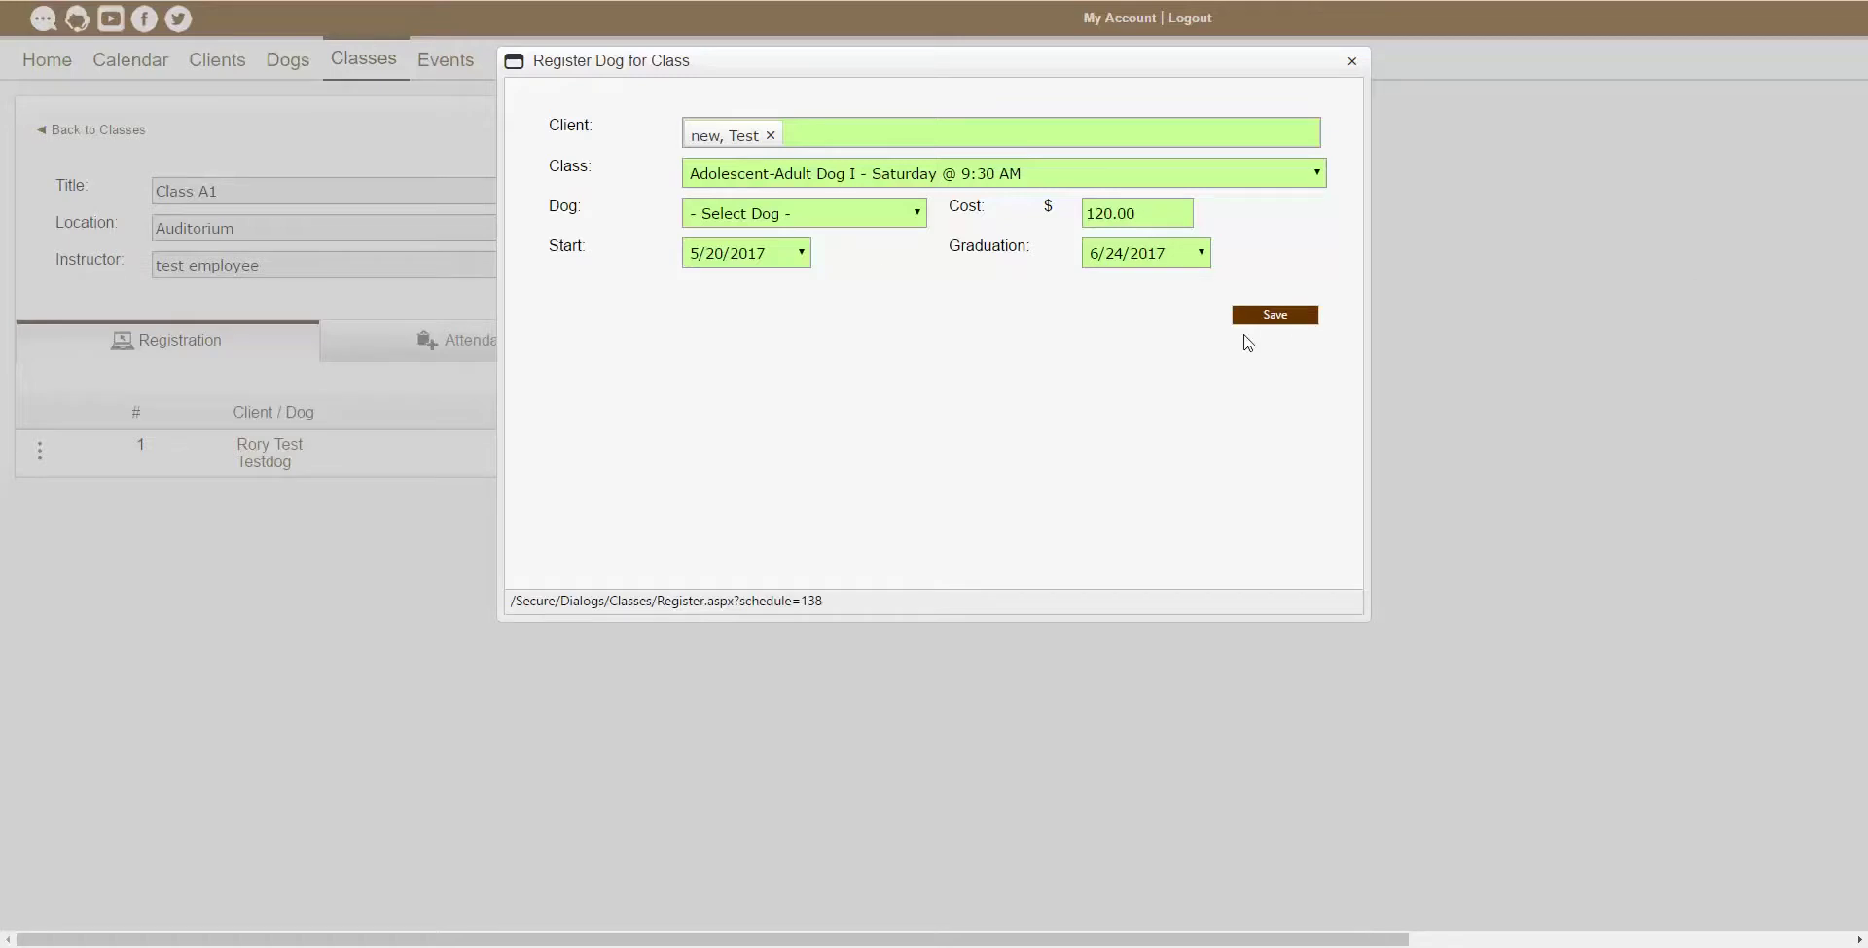
click(881, 182)
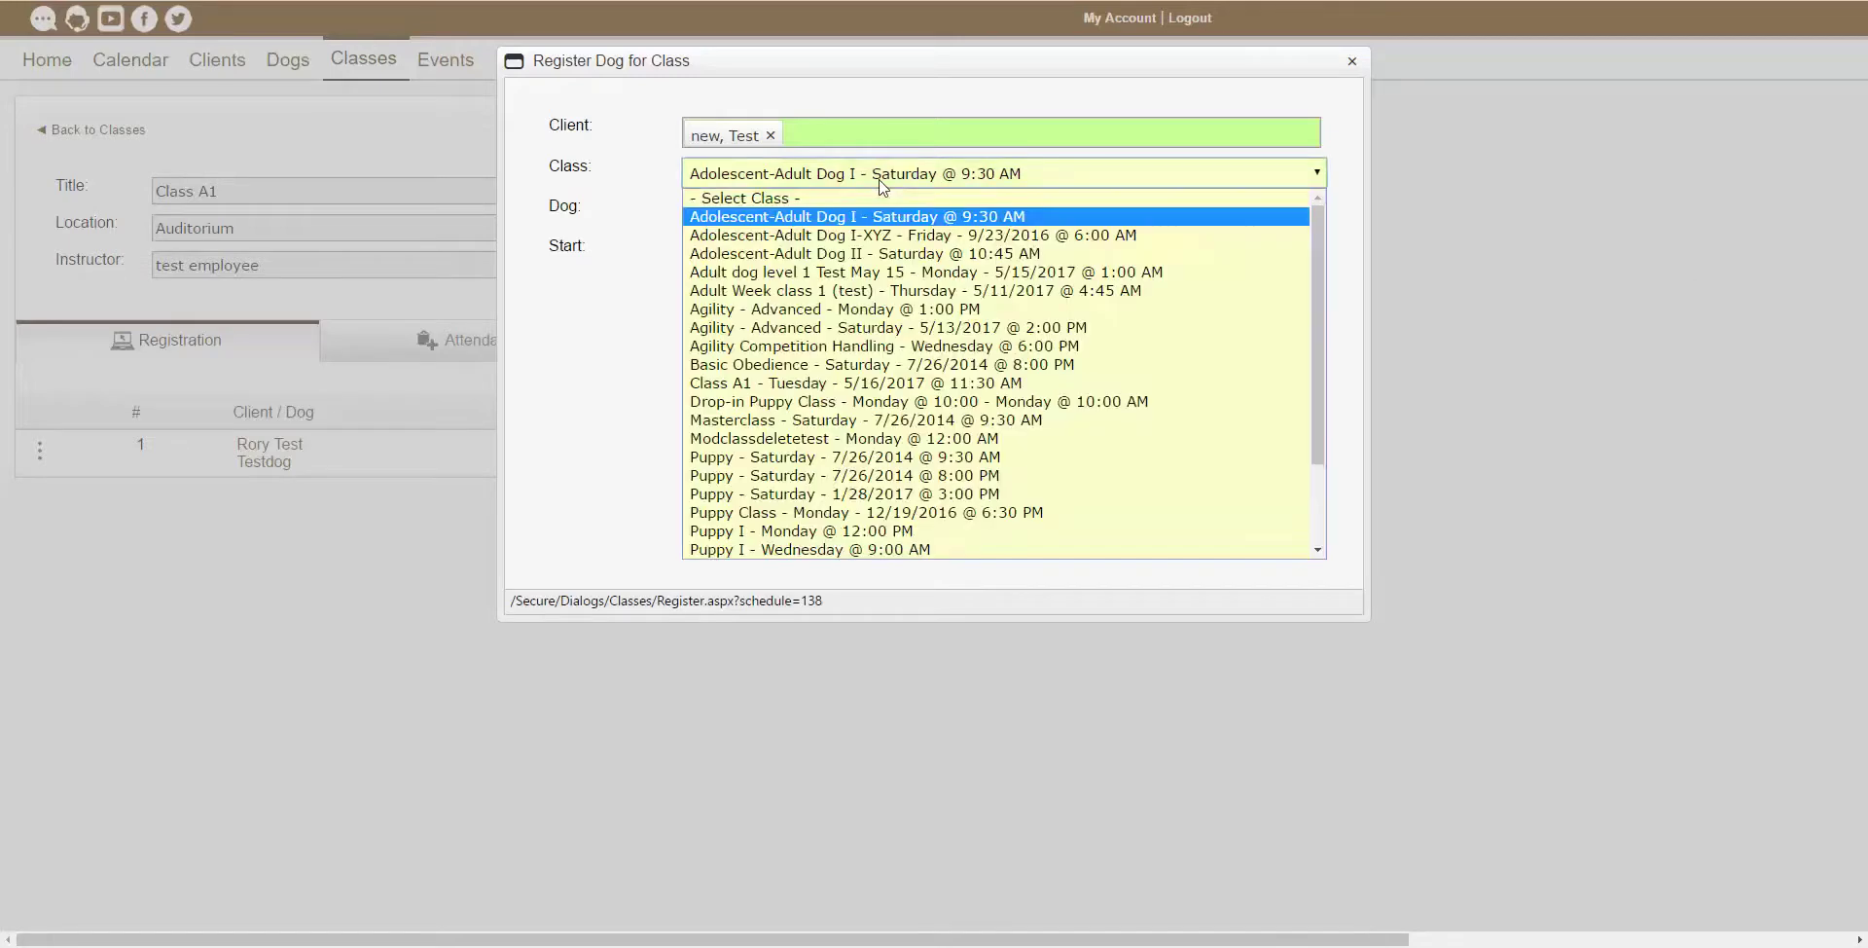
click(882, 386)
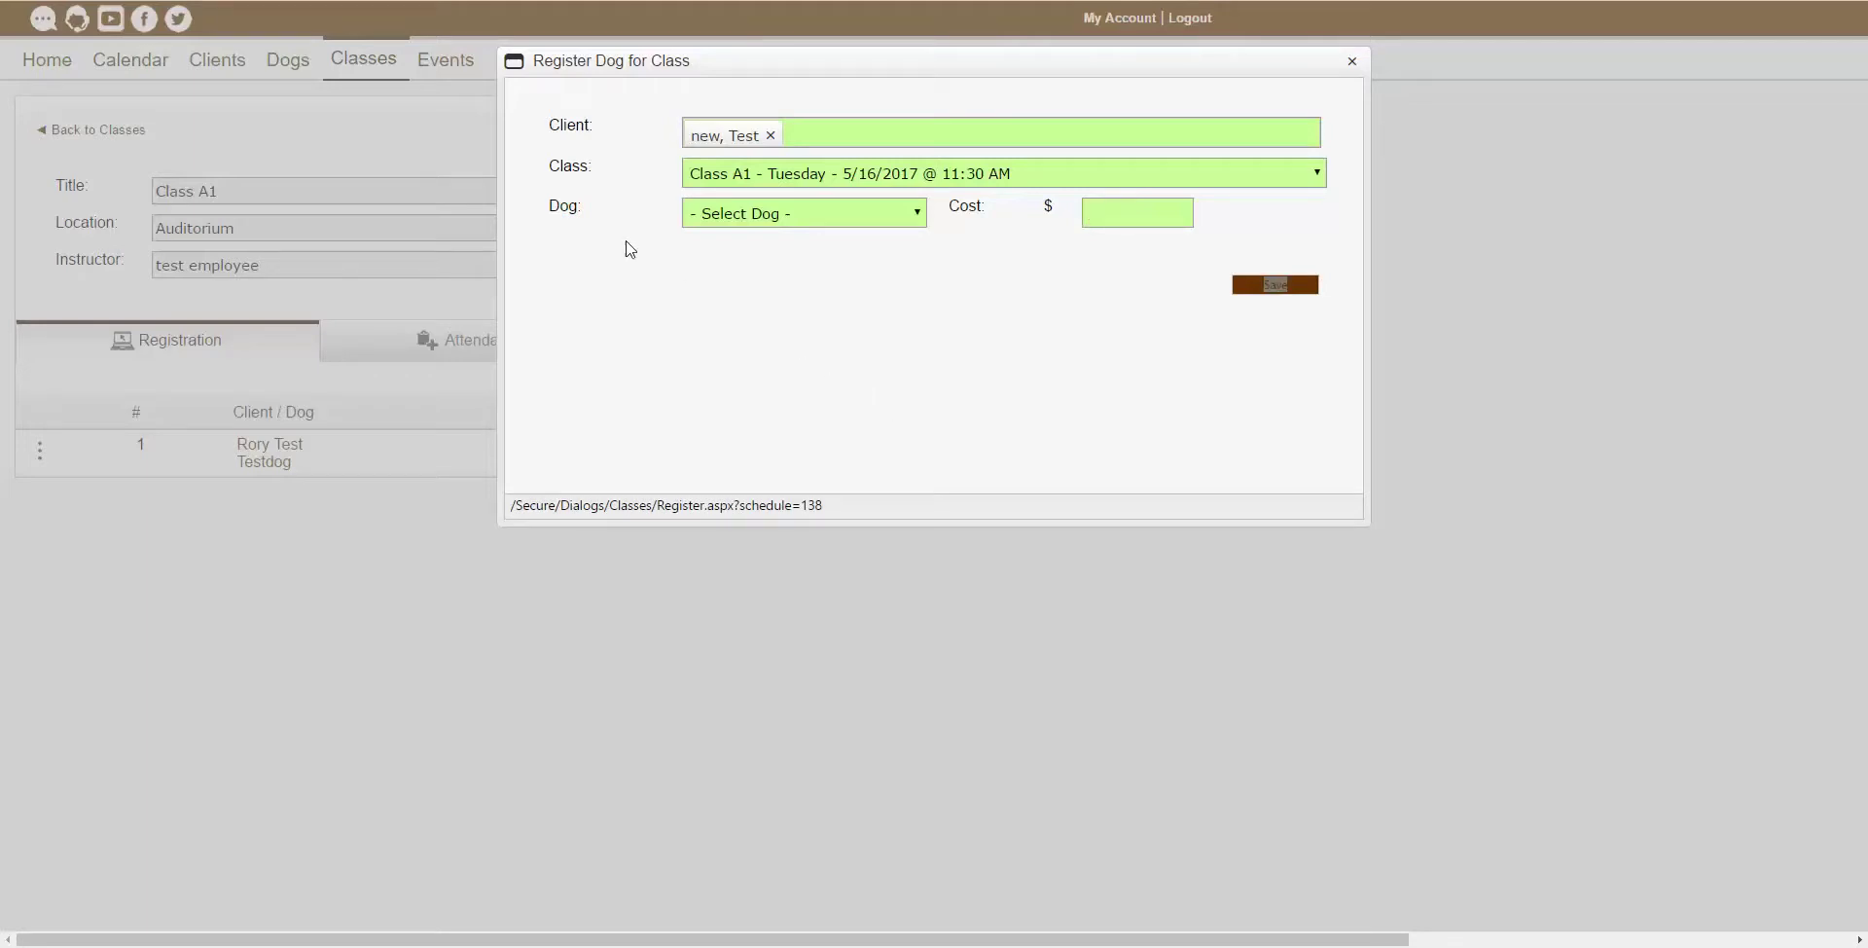
Step: Choose "example dog" for the registration and set its cost to $10.00
click(761, 220)
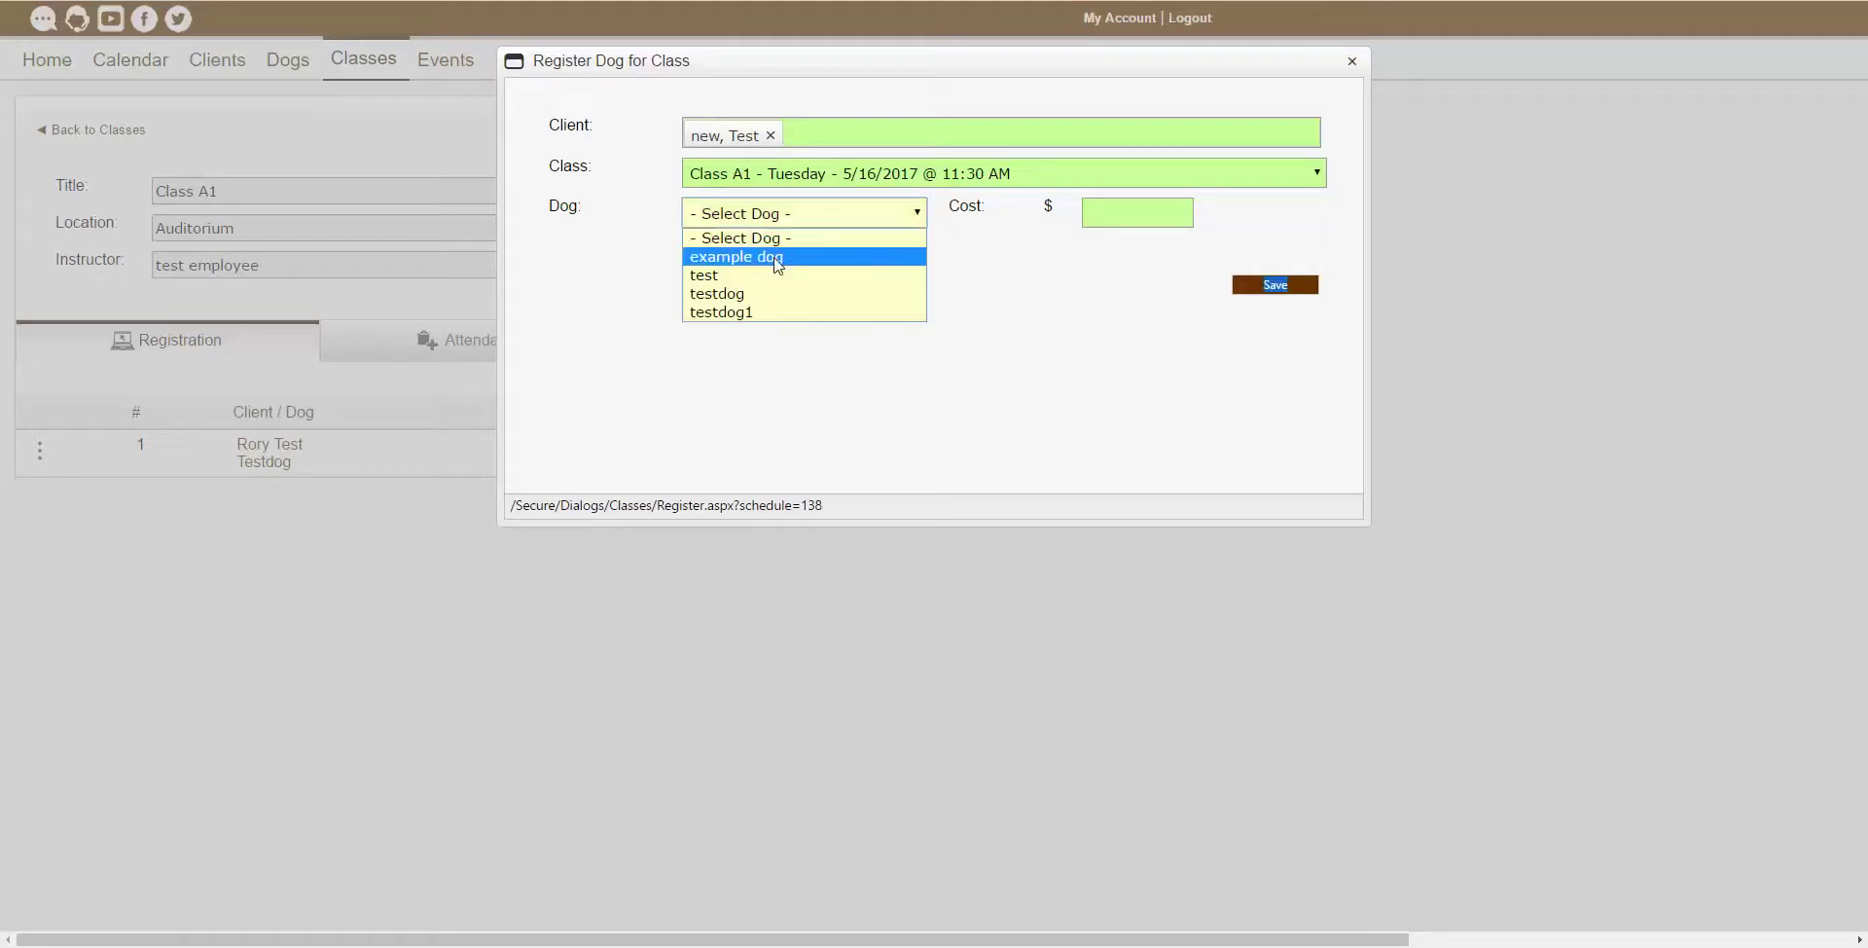
click(776, 259)
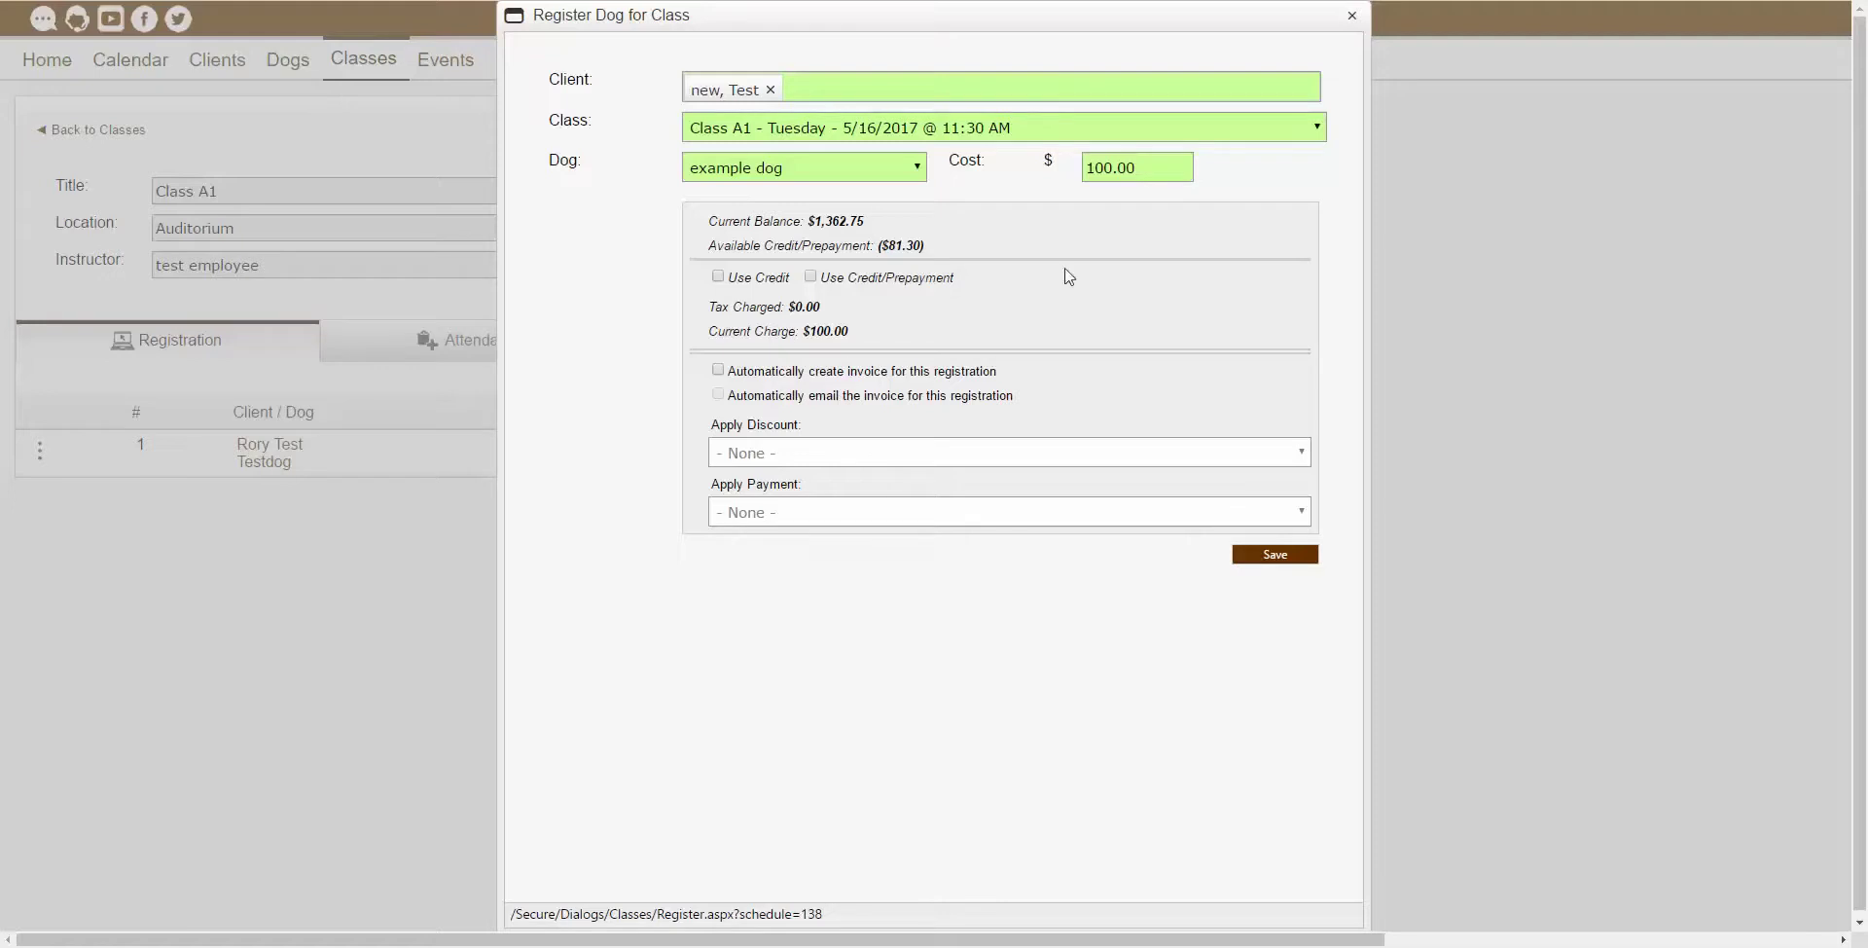
click(1176, 173)
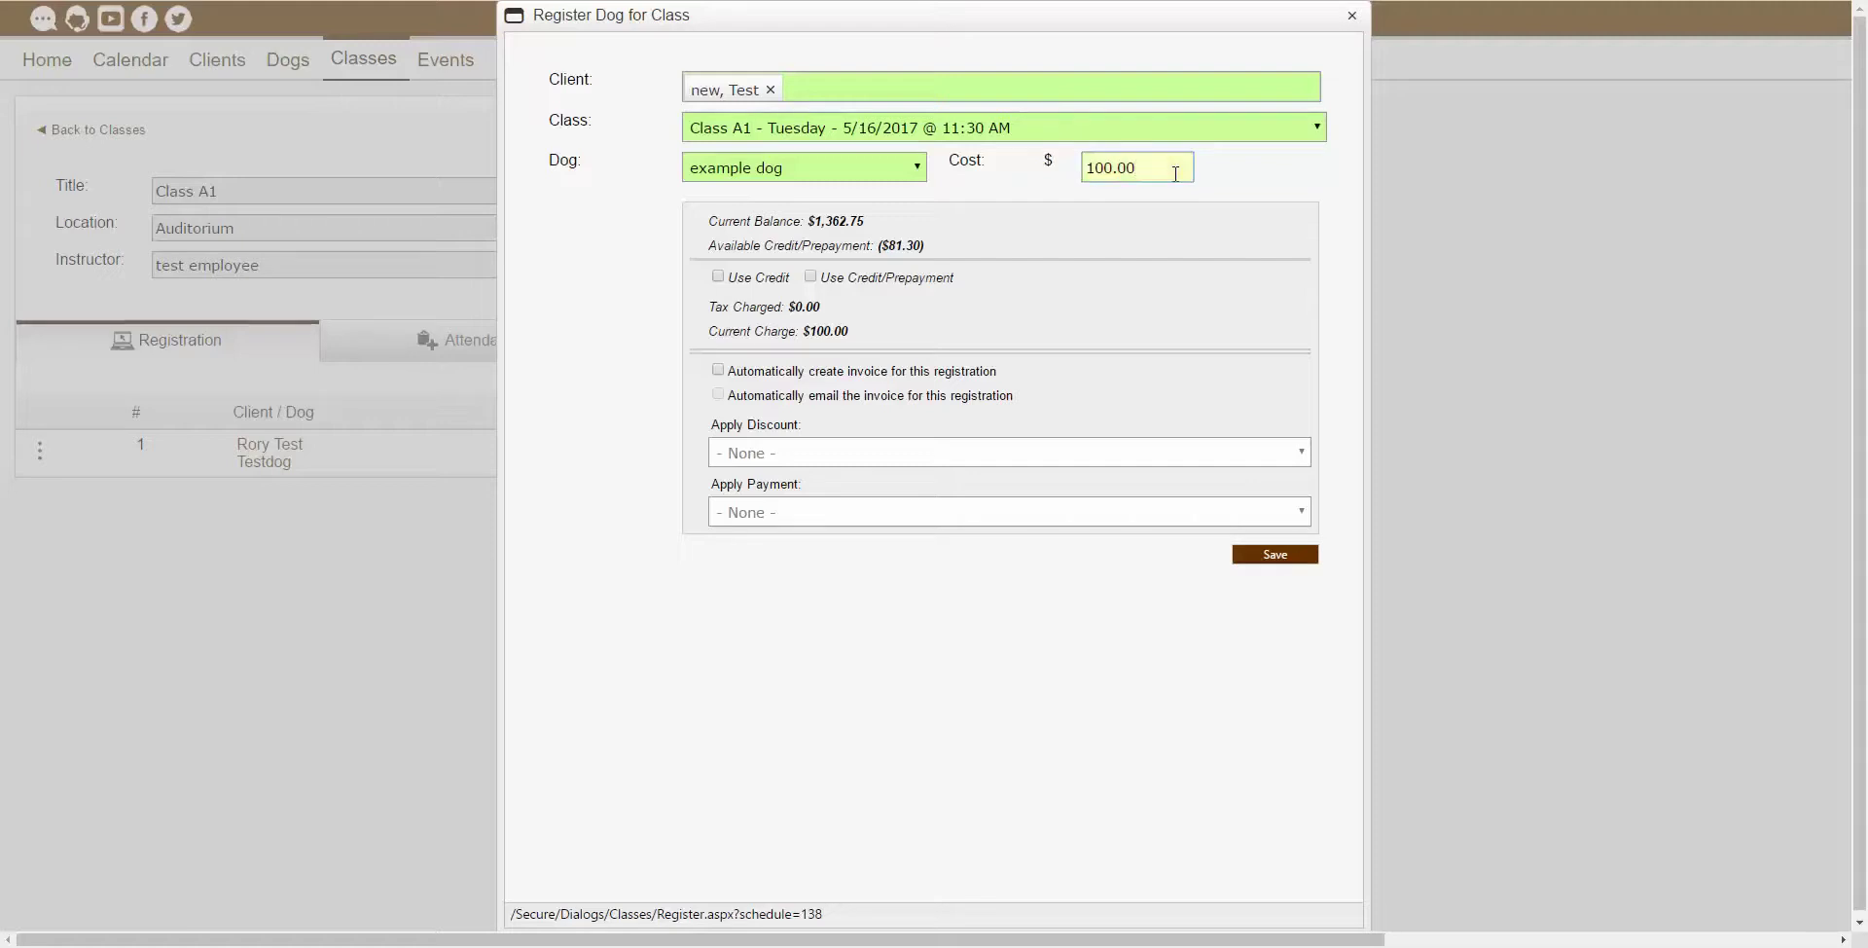
drag(1175, 173, 1084, 177)
key(BackSpace)
text(10.00)
click(1292, 159)
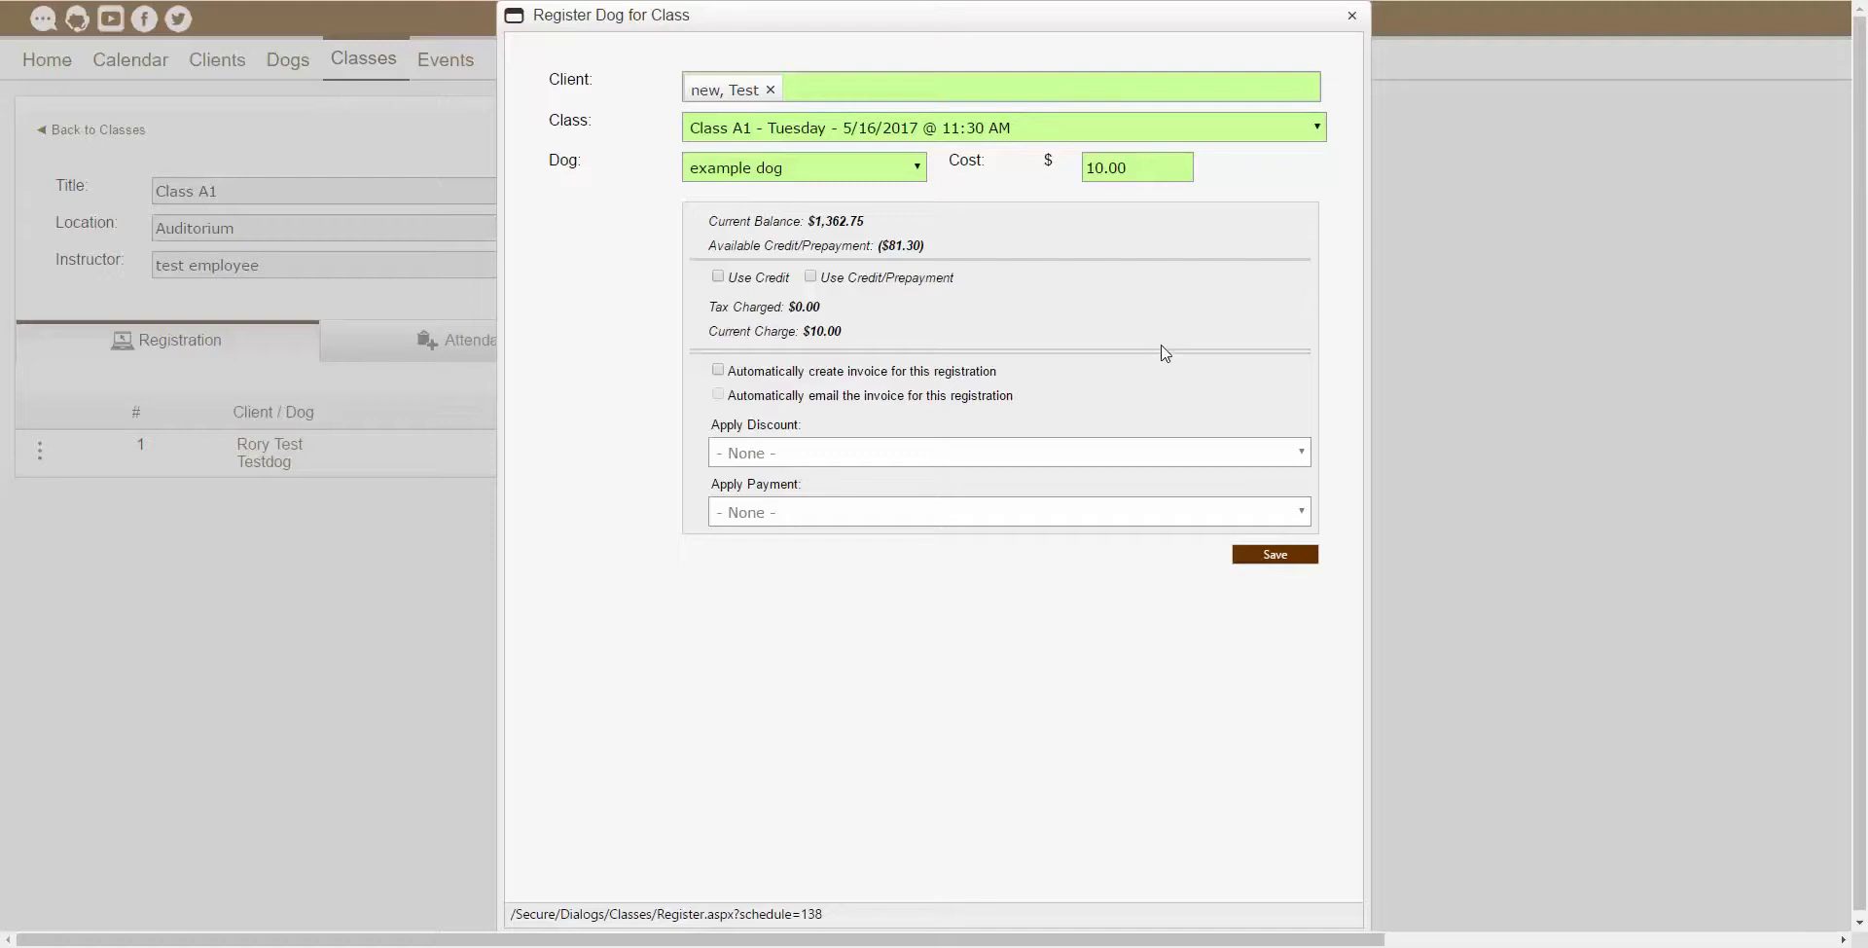
Step: Try the Use Credit and Use Credit/Prepayment options in turn, leaving both disabled
click(720, 278)
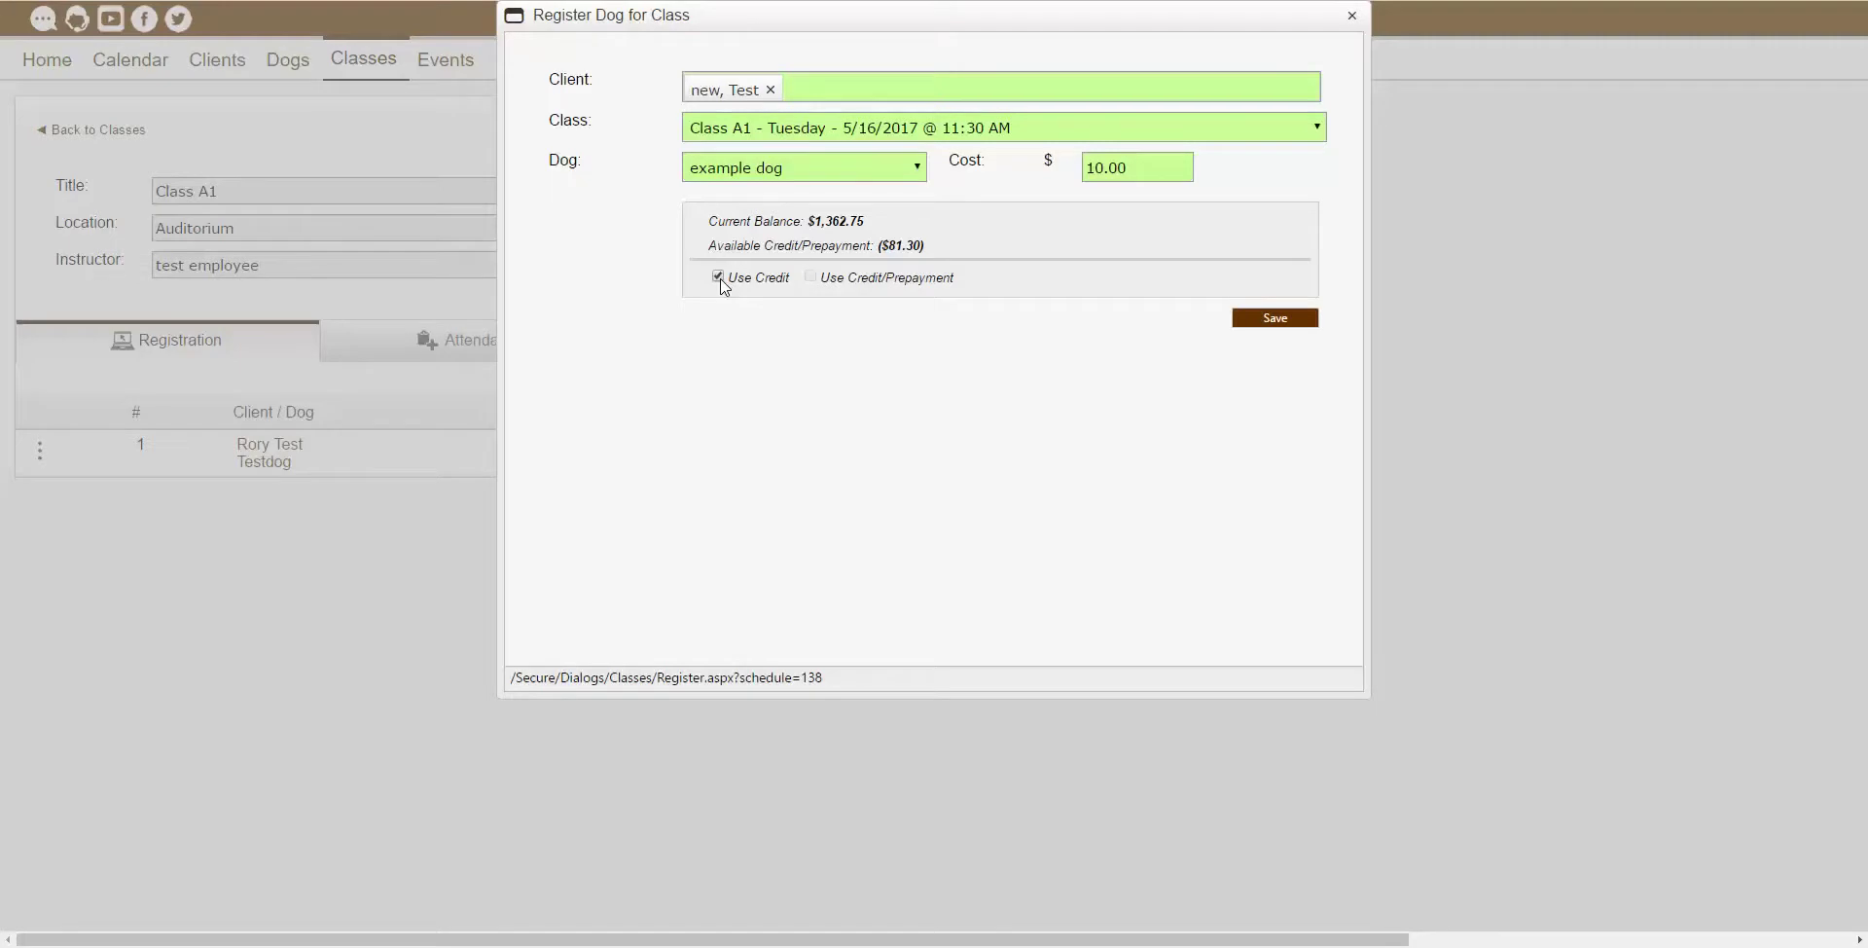
click(719, 278)
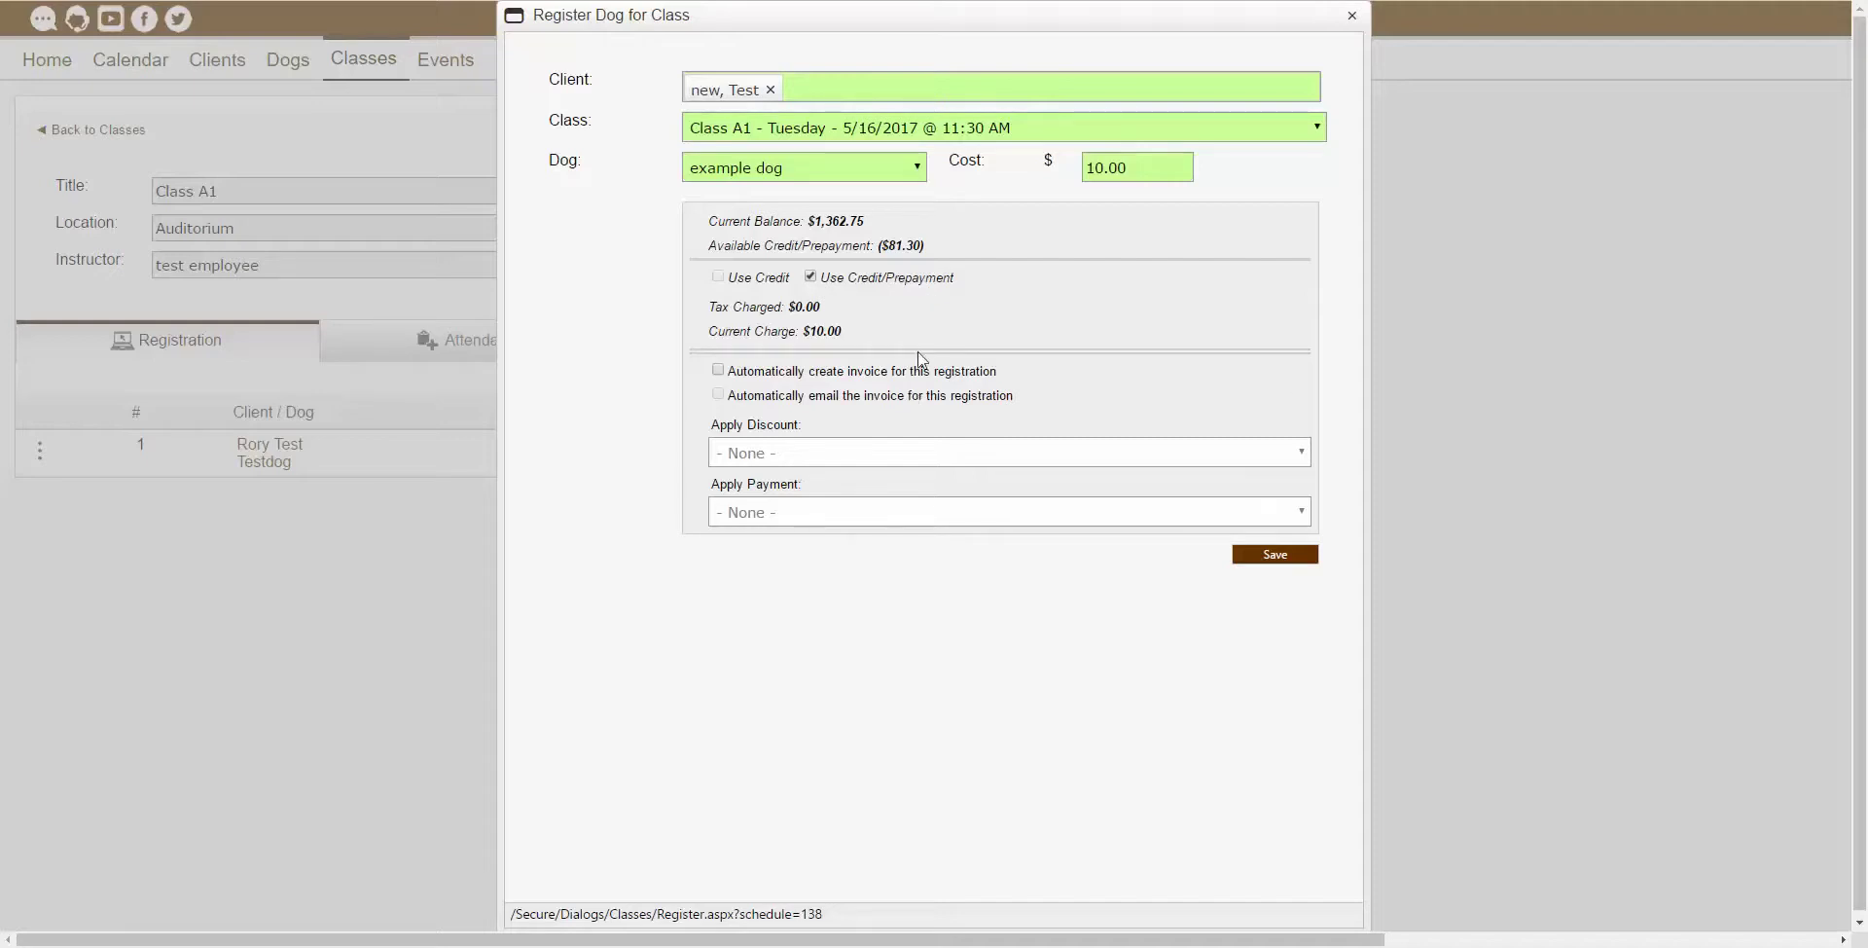
click(811, 278)
Step: Enable automatic invoice creation for the registration and review the available discounts, keeping the discount at None
click(718, 370)
click(875, 461)
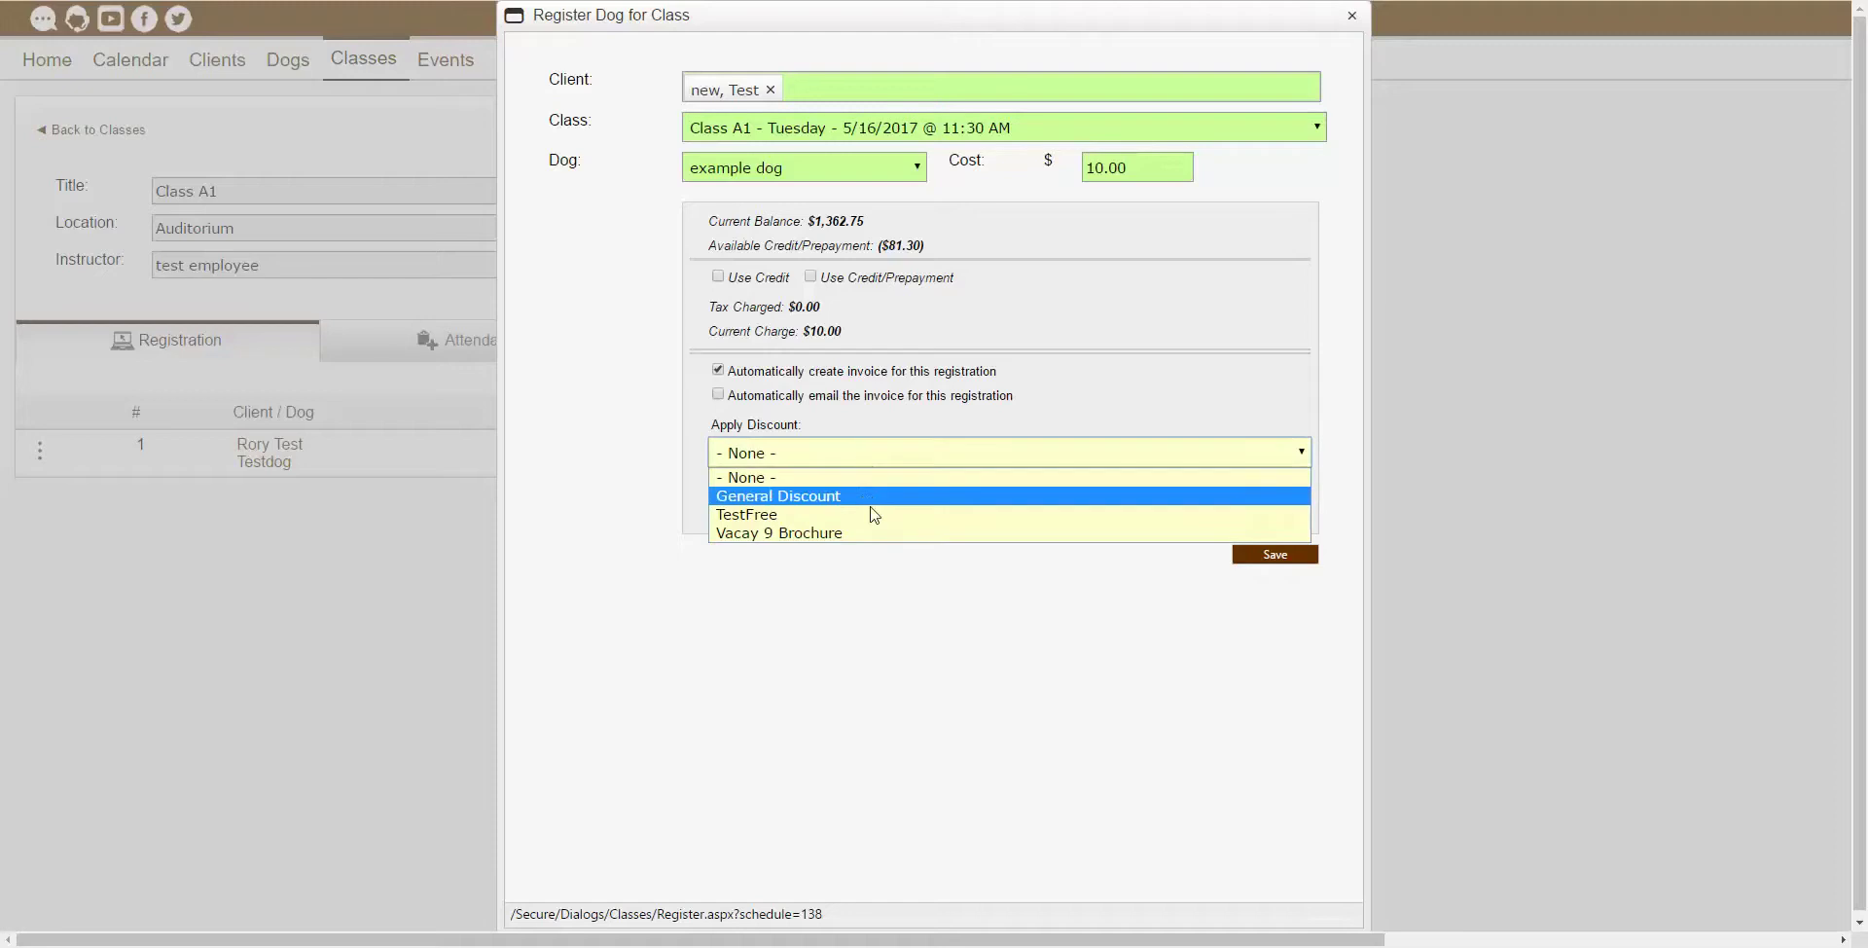
click(887, 449)
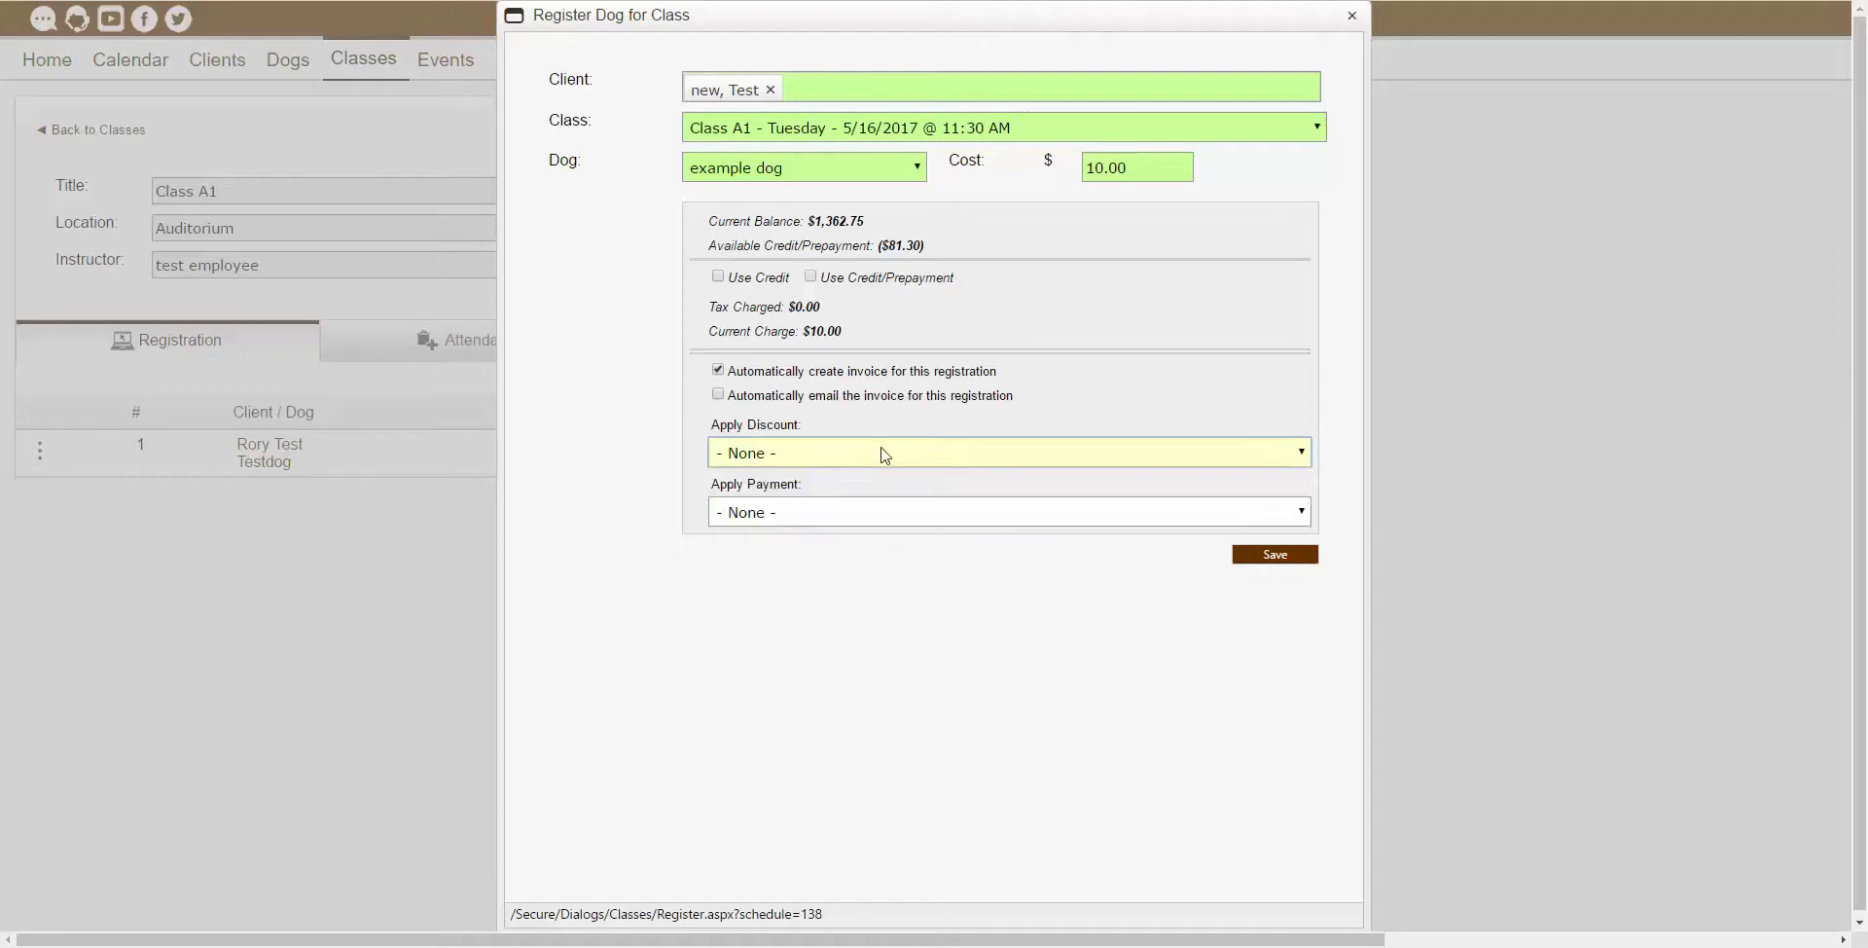
click(886, 449)
click(892, 451)
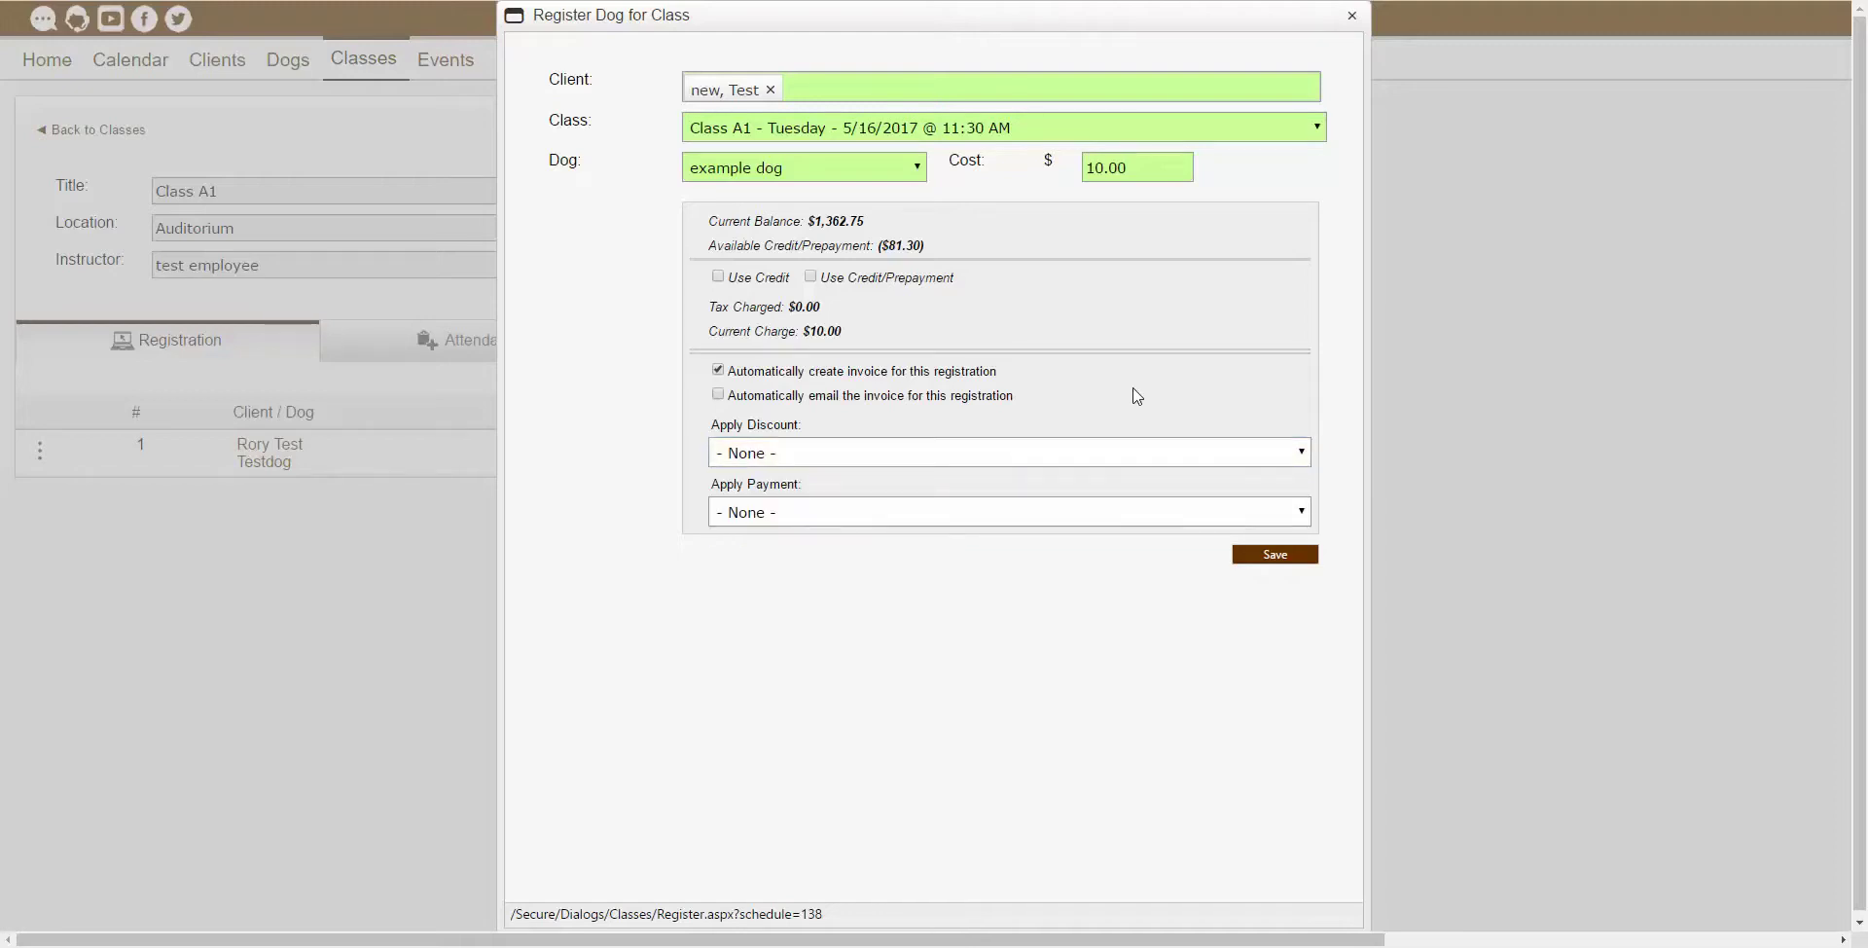
click(835, 457)
click(825, 459)
Step: Try Master Card as the applied payment, set the payment back to None, and save the registration
click(835, 515)
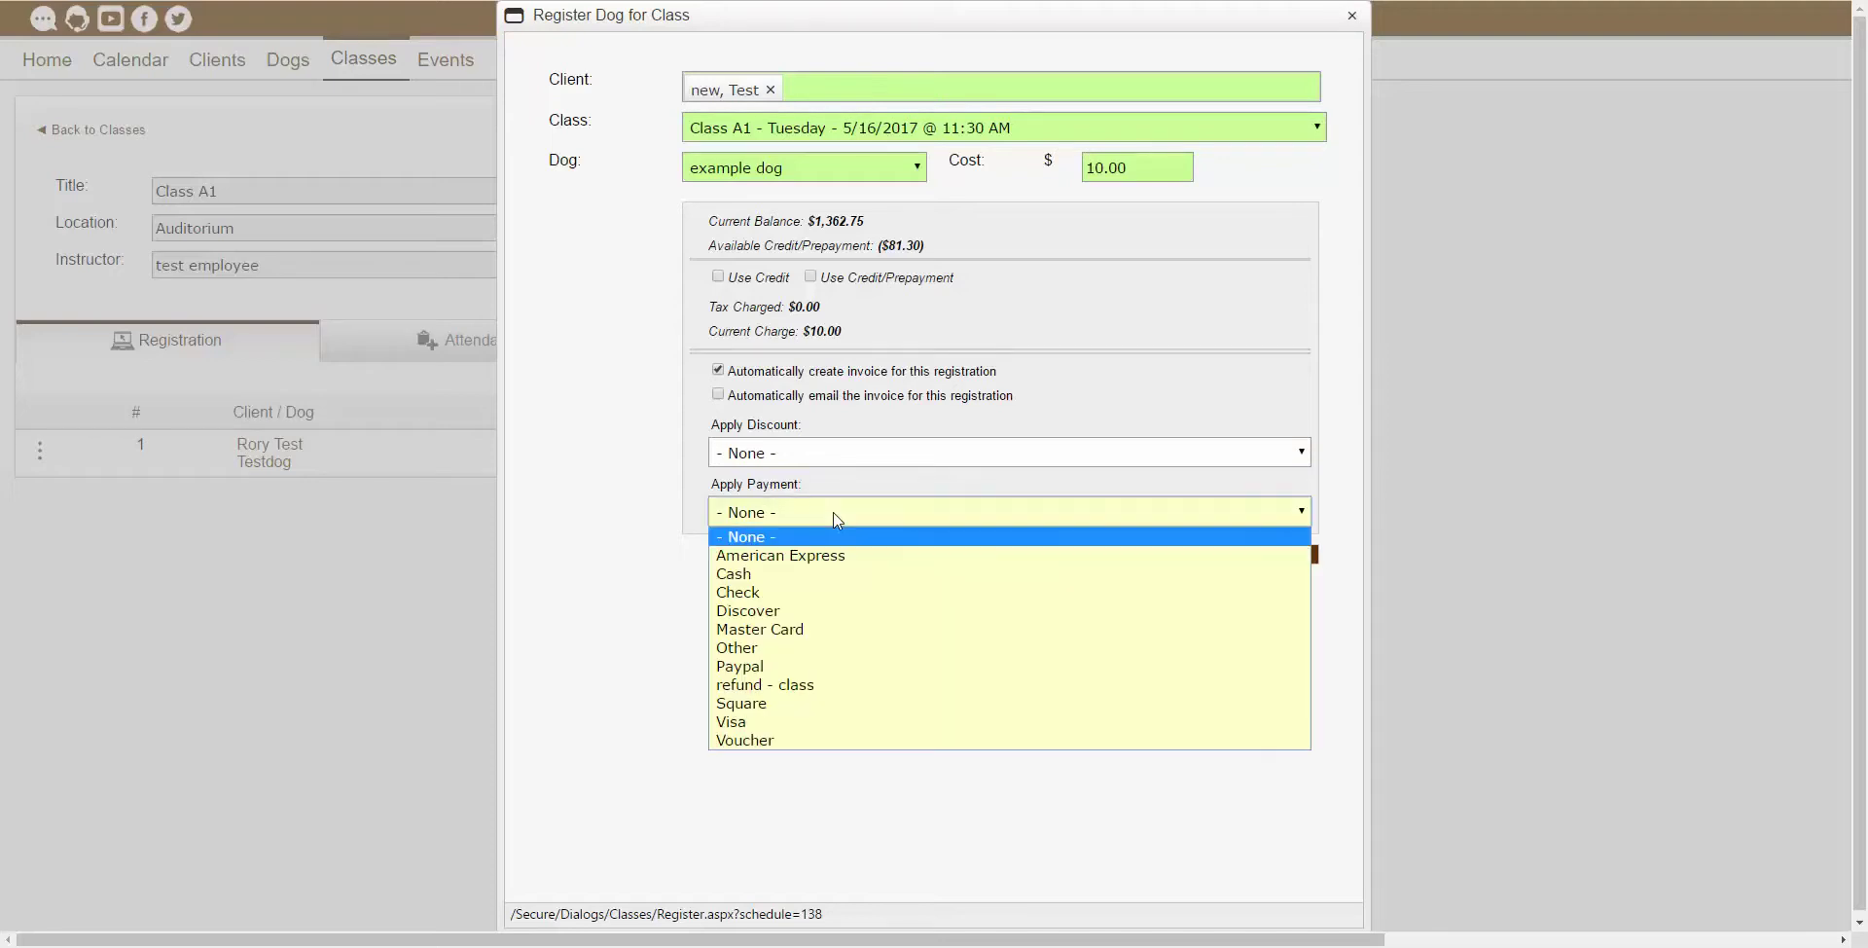
click(846, 629)
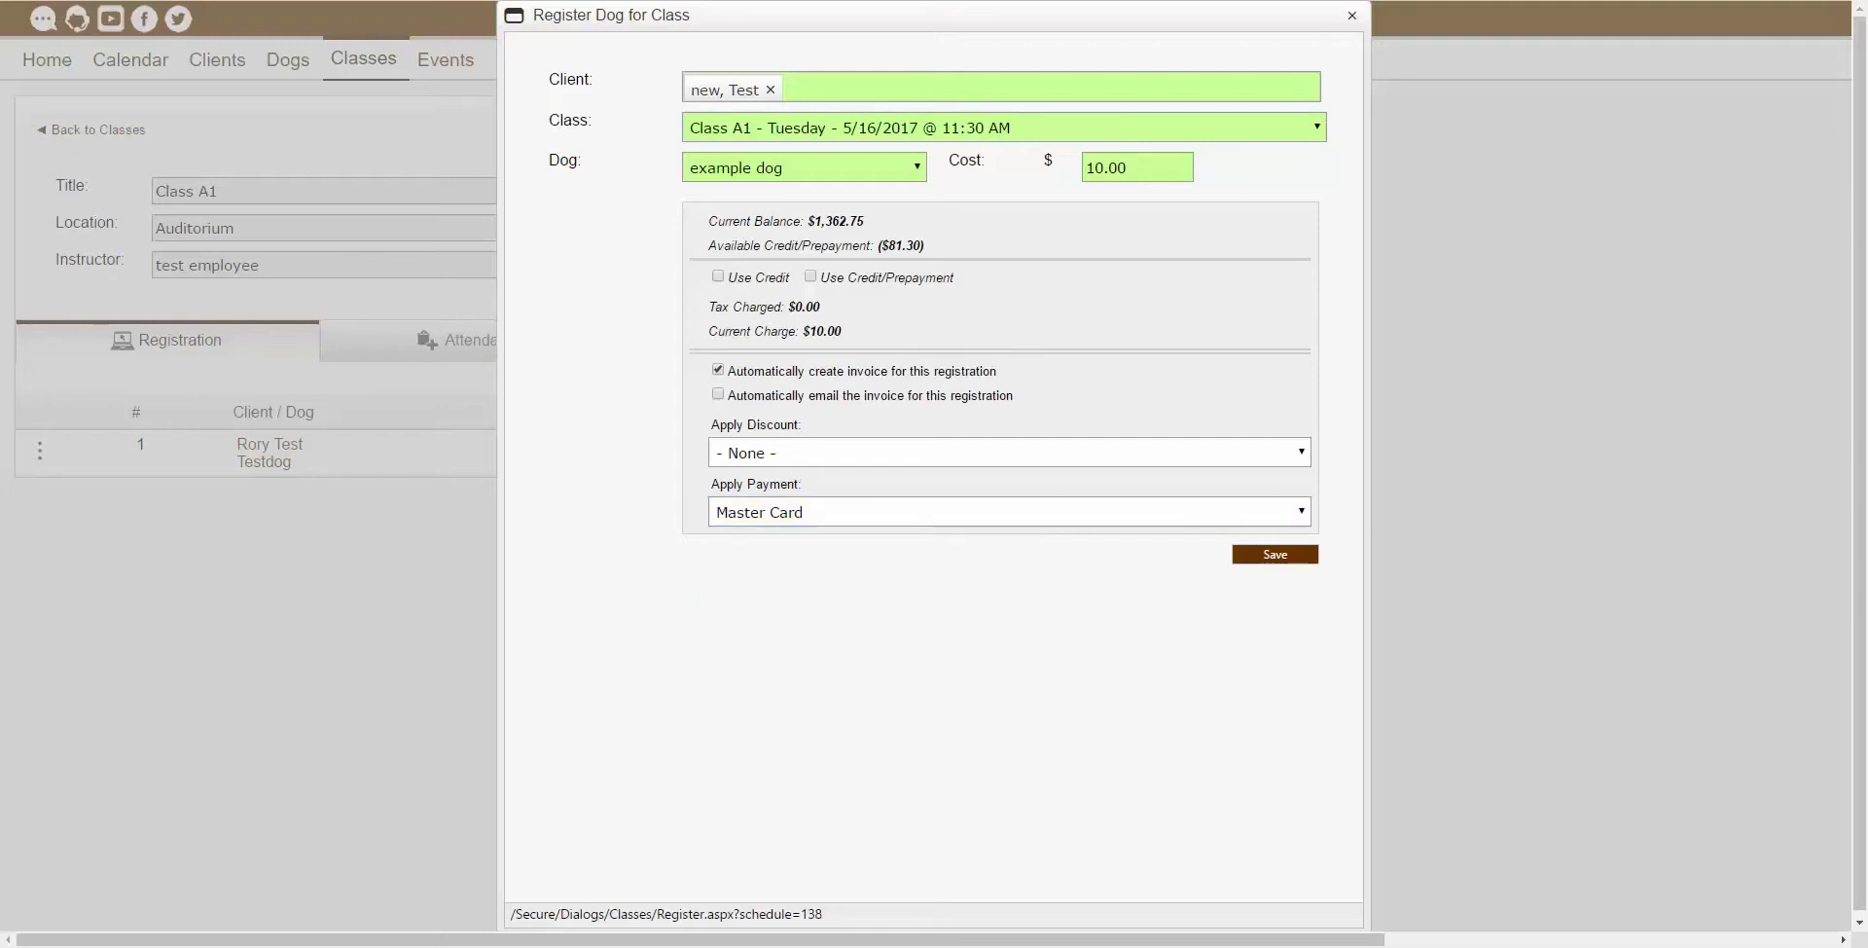
click(961, 521)
click(893, 538)
click(1286, 562)
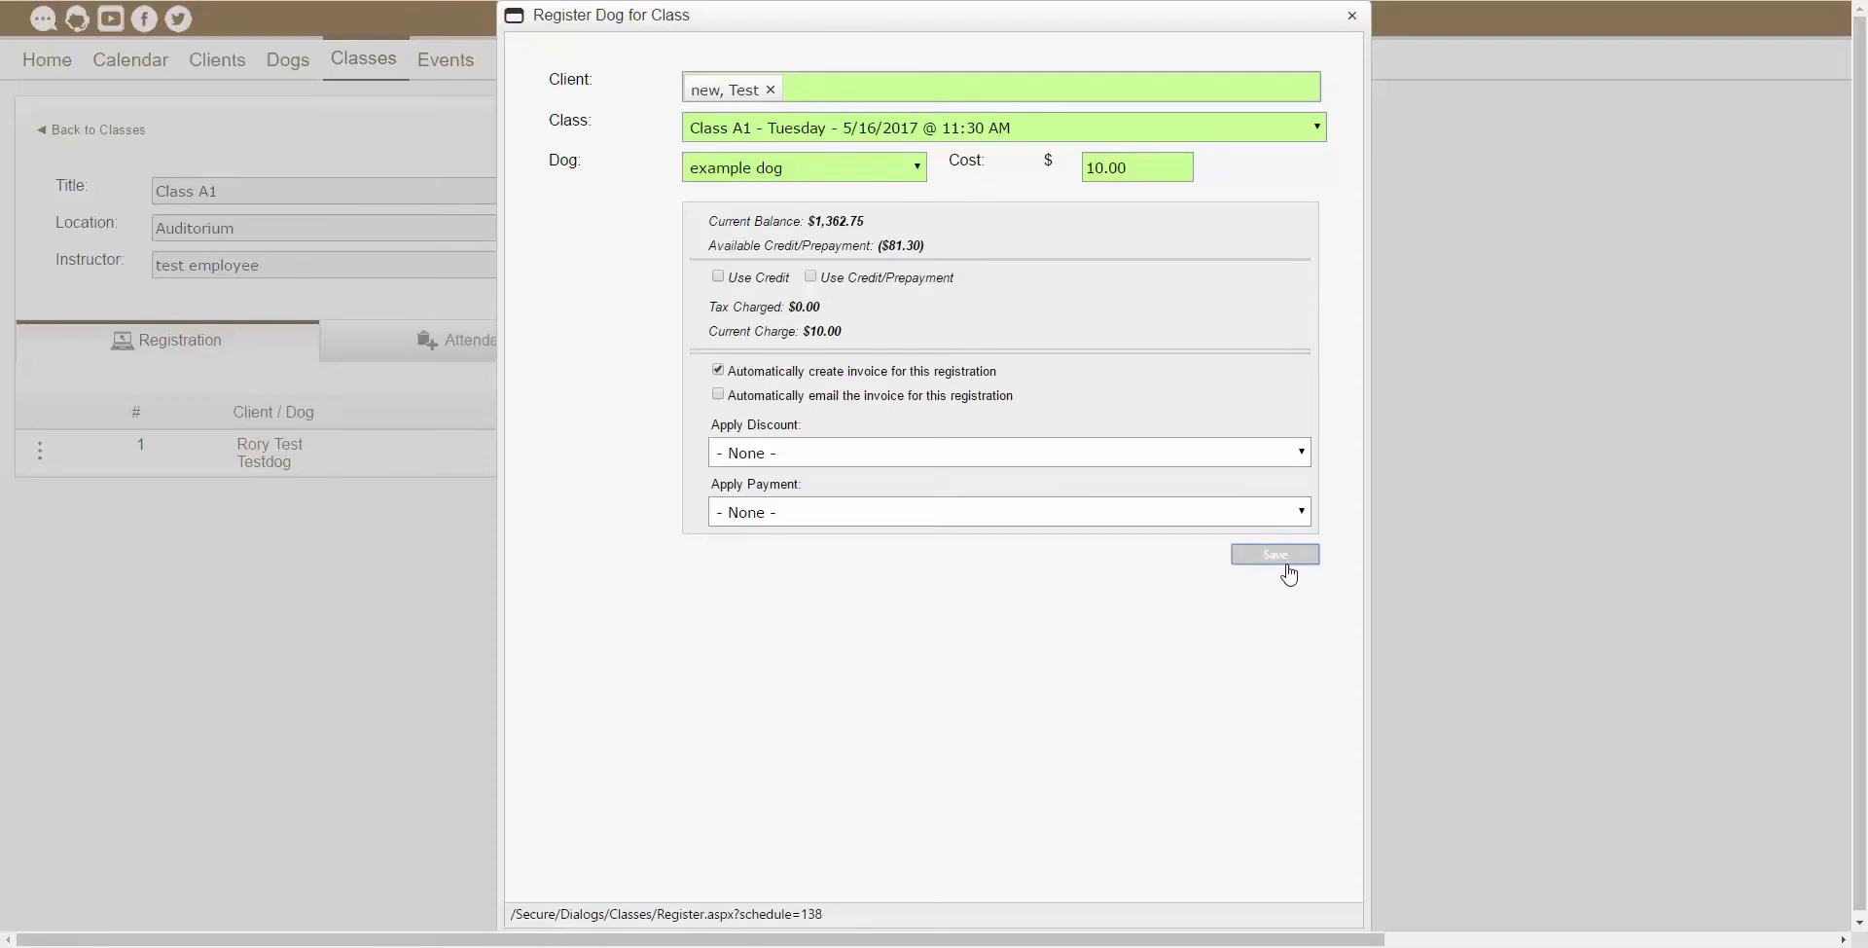